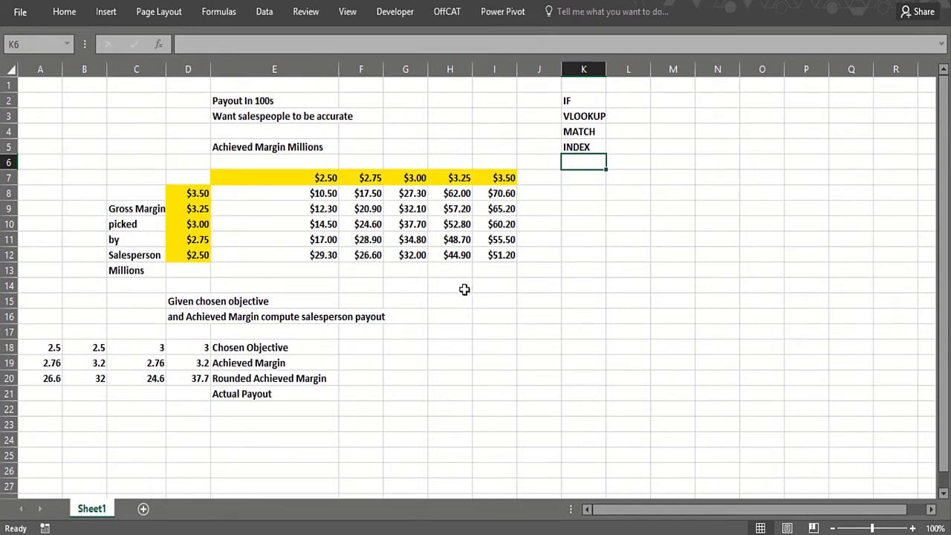
- Check grid payouts: $29.30 at margin 2.5, $10.50 at 3.5, $51.20 and $70.60 in column I
click(252, 276)
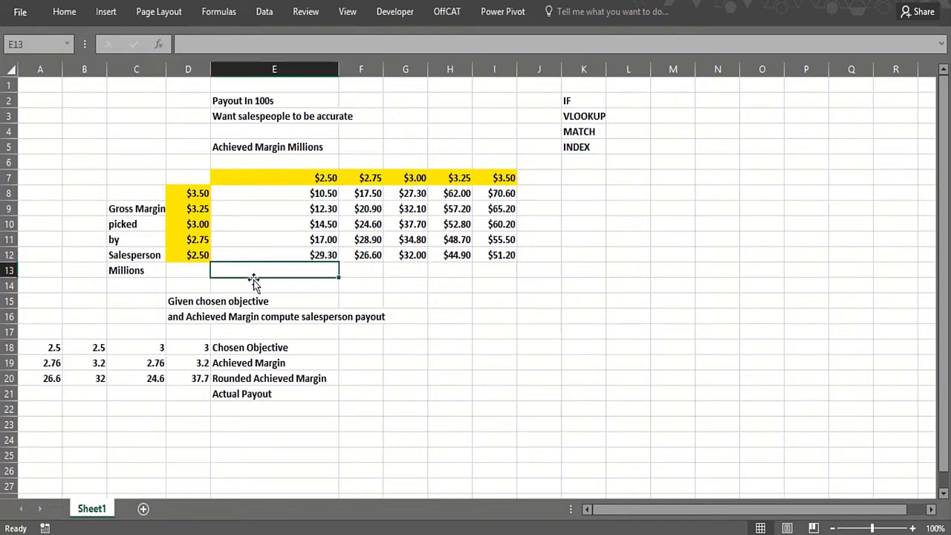
click(201, 255)
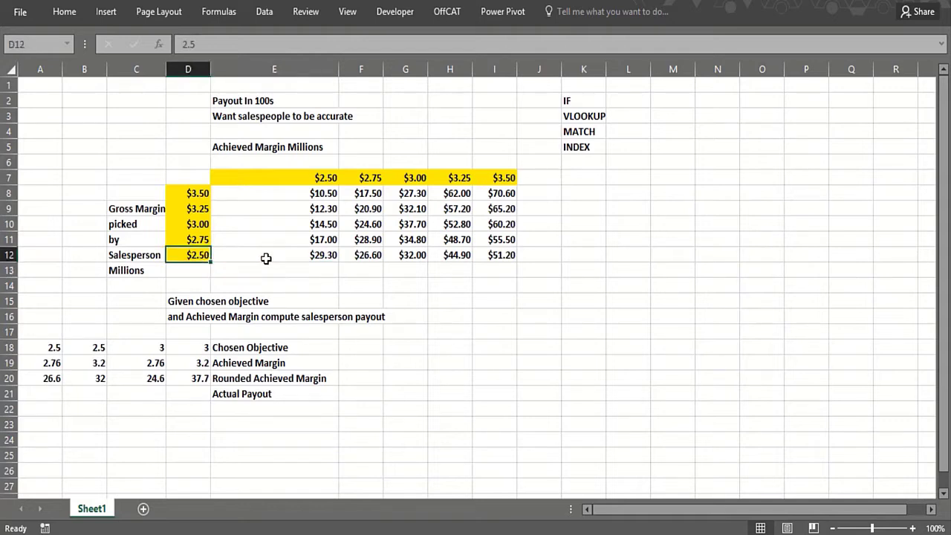
click(268, 256)
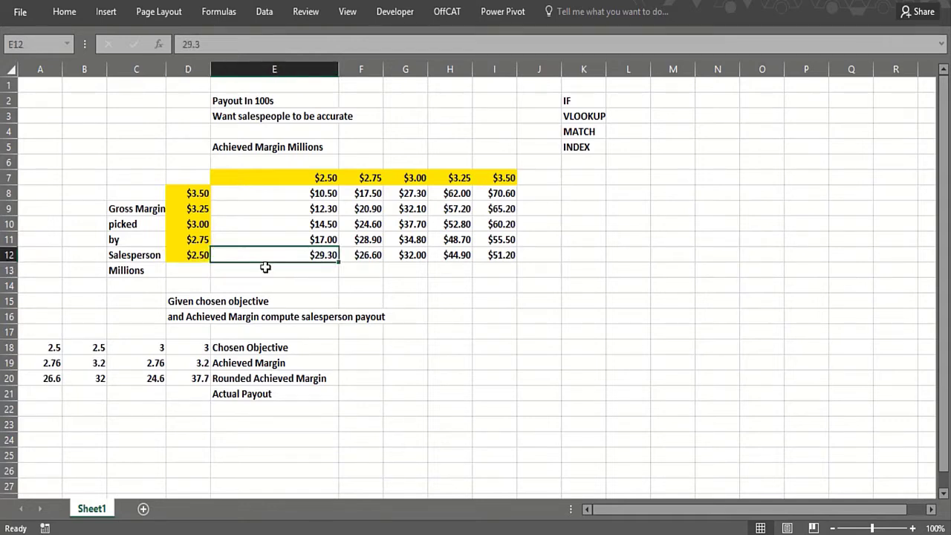
click(263, 269)
click(260, 254)
click(263, 272)
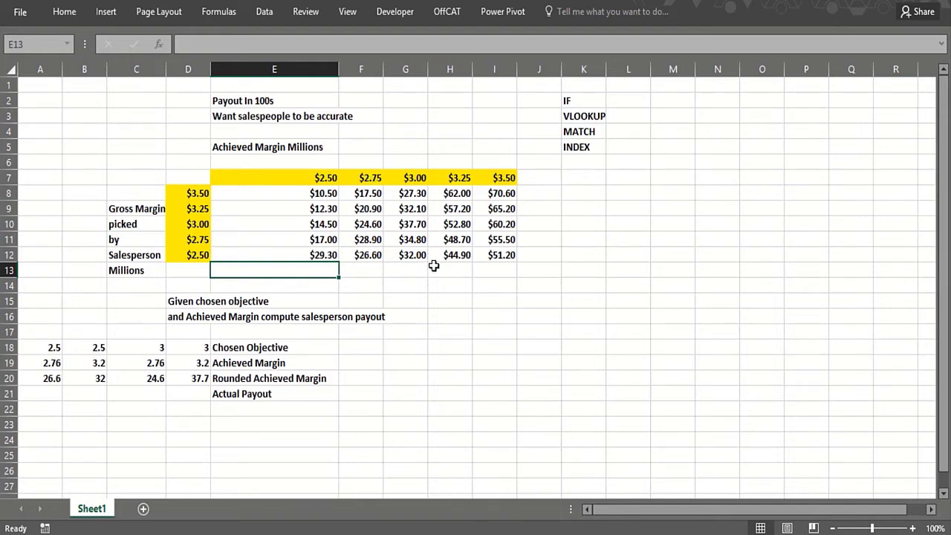
click(257, 252)
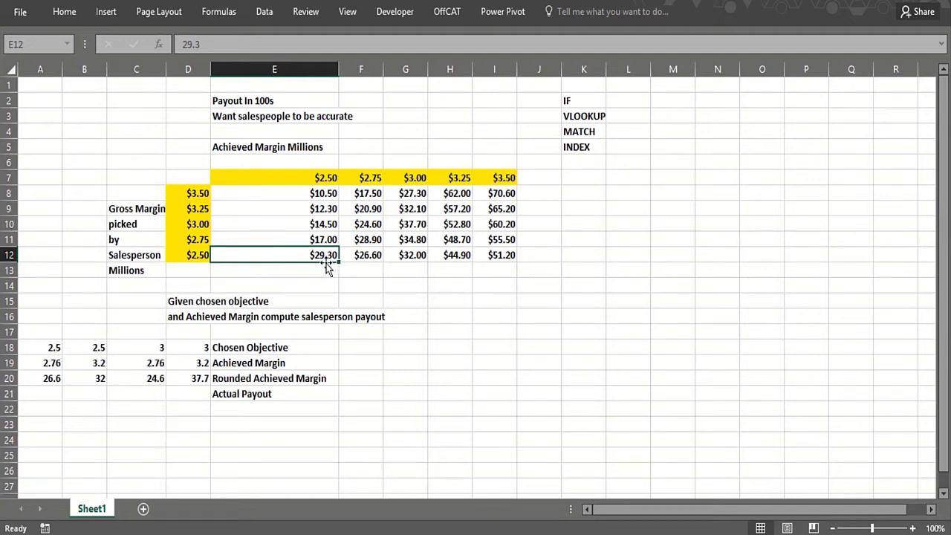
click(179, 194)
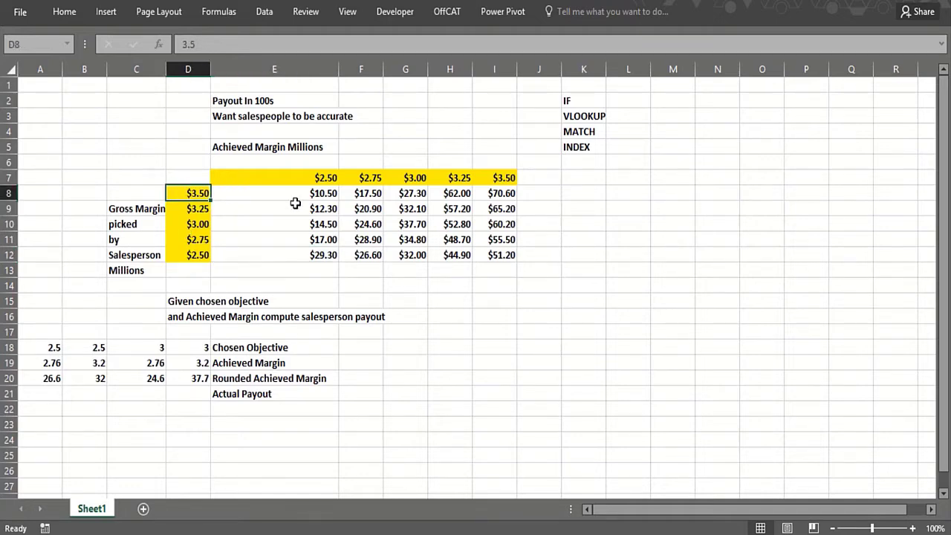
click(290, 194)
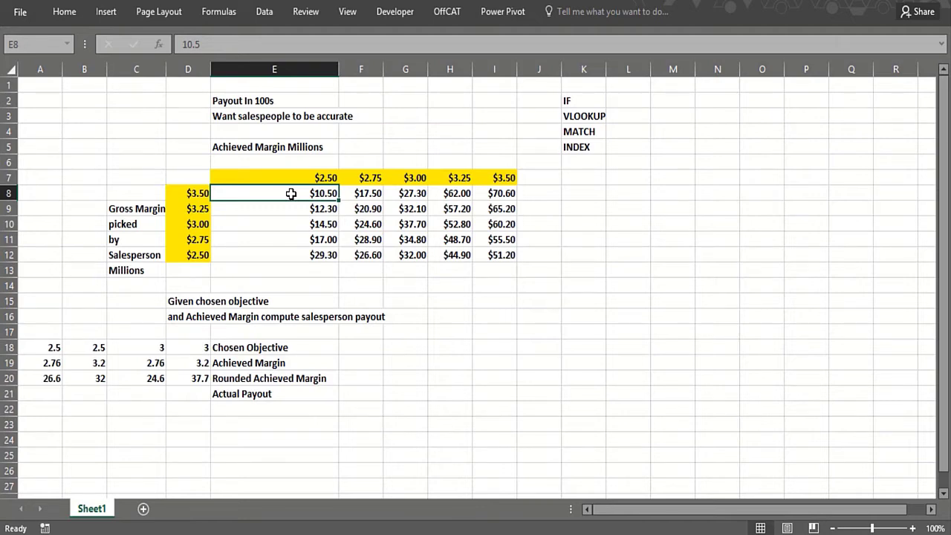
click(287, 254)
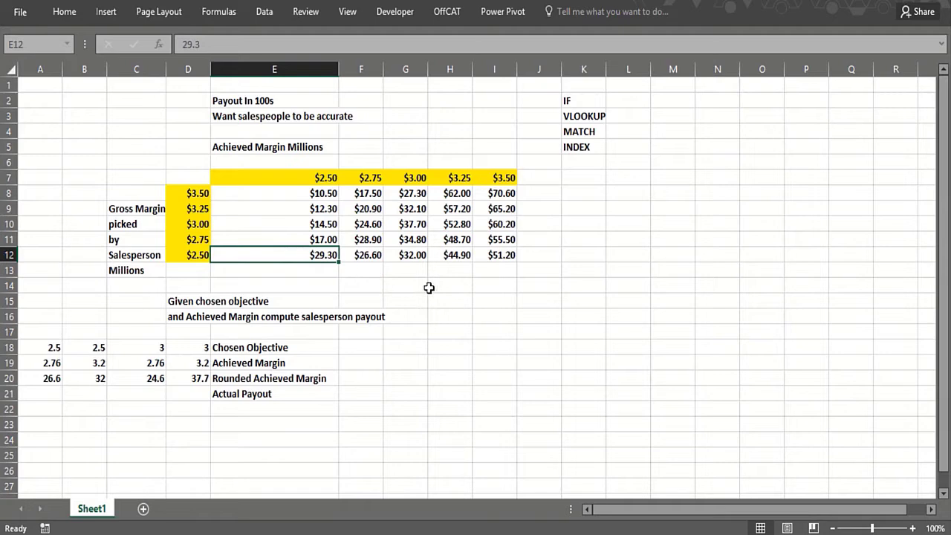
click(186, 254)
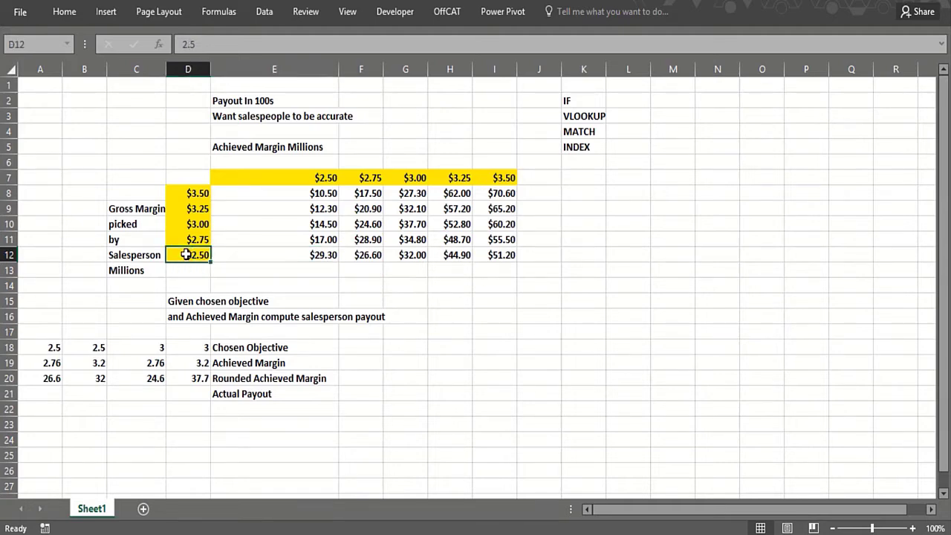
click(486, 256)
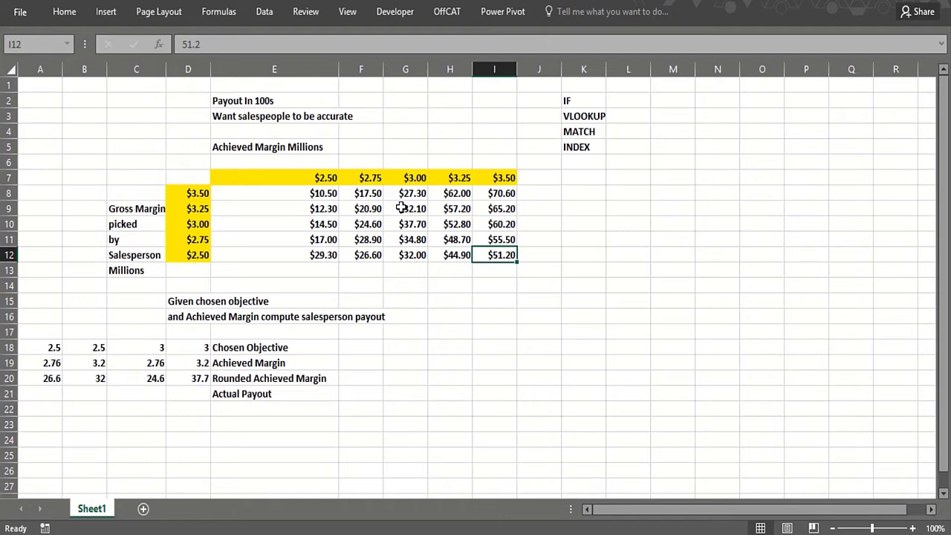
click(485, 193)
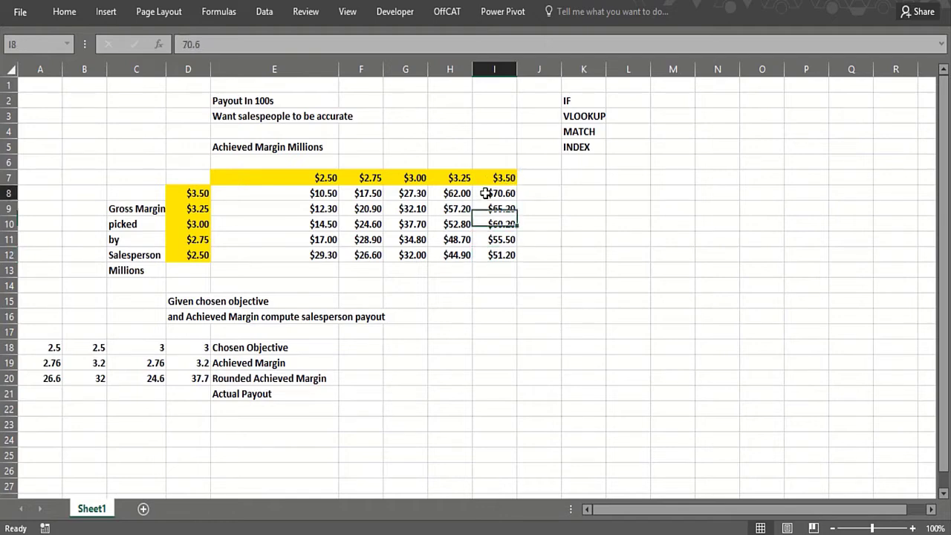
click(482, 270)
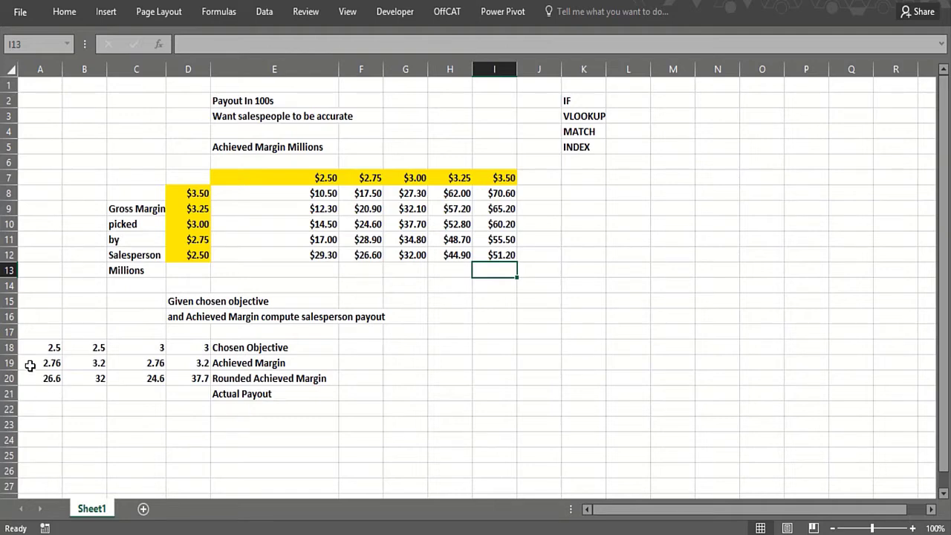
- Enter 3 as the Chosen Objective in F18
click(357, 348)
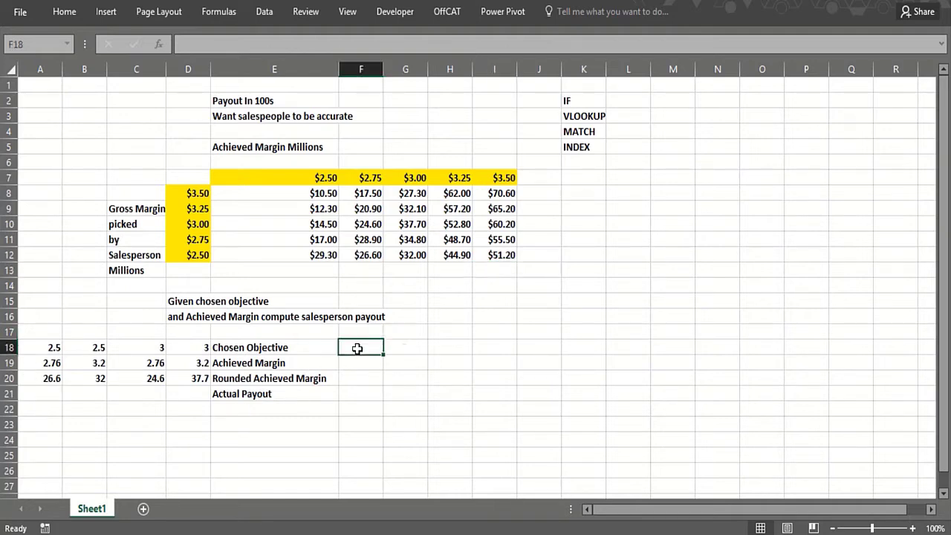
text(33)
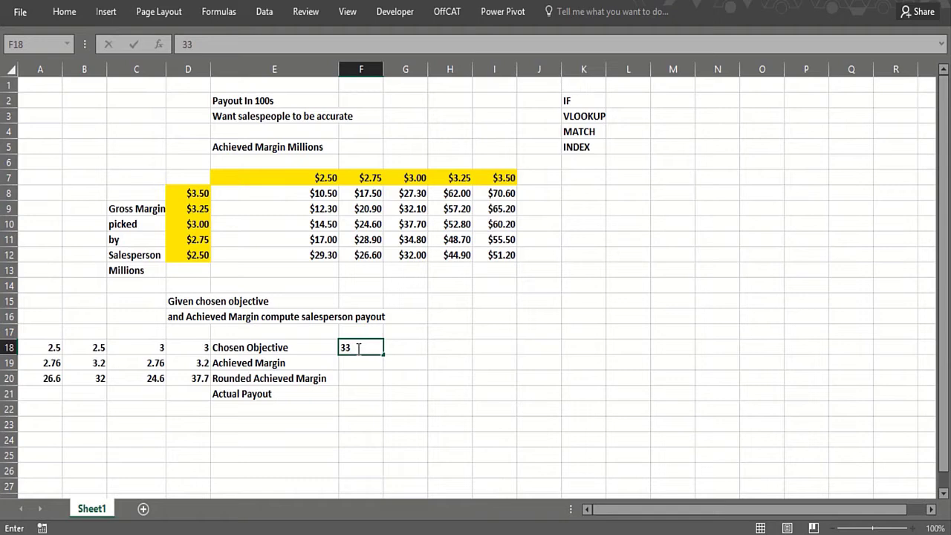
key(Return)
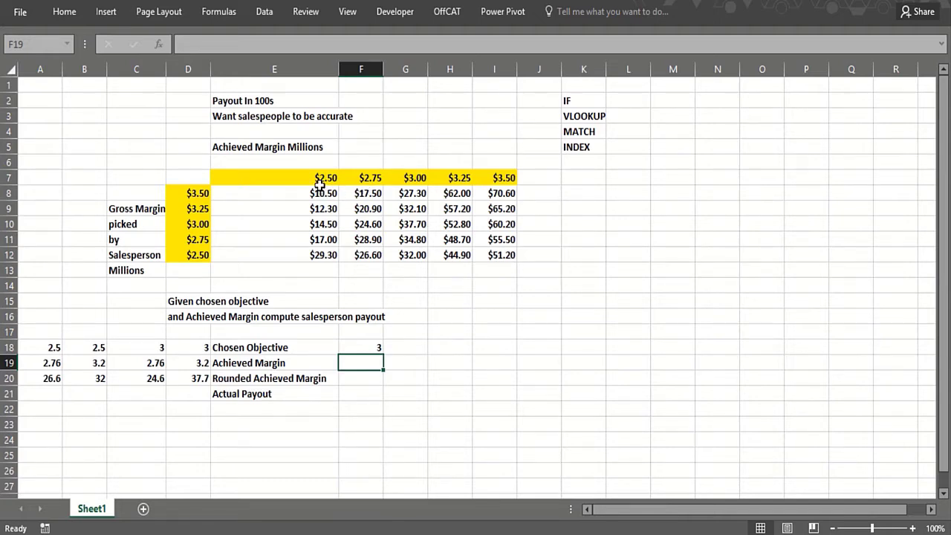
click(598, 165)
click(616, 171)
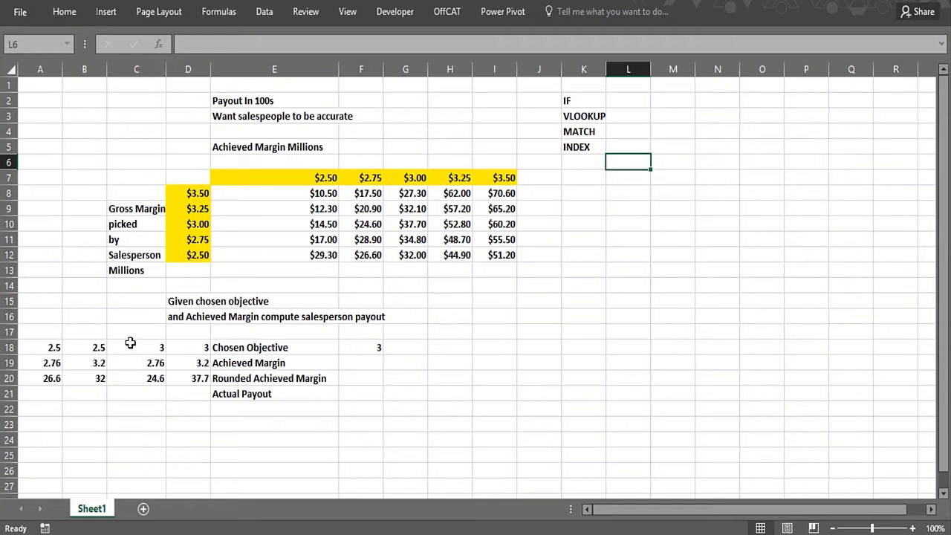
click(182, 348)
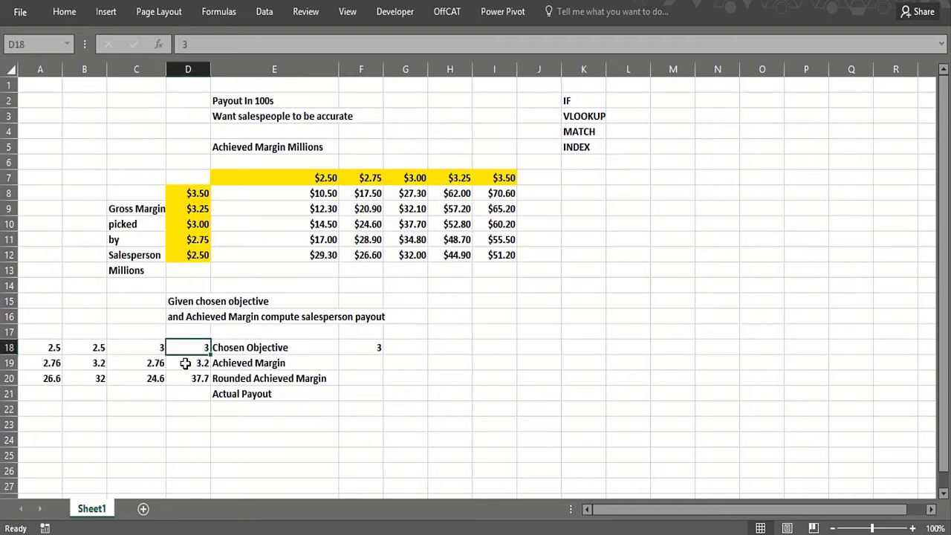
click(185, 362)
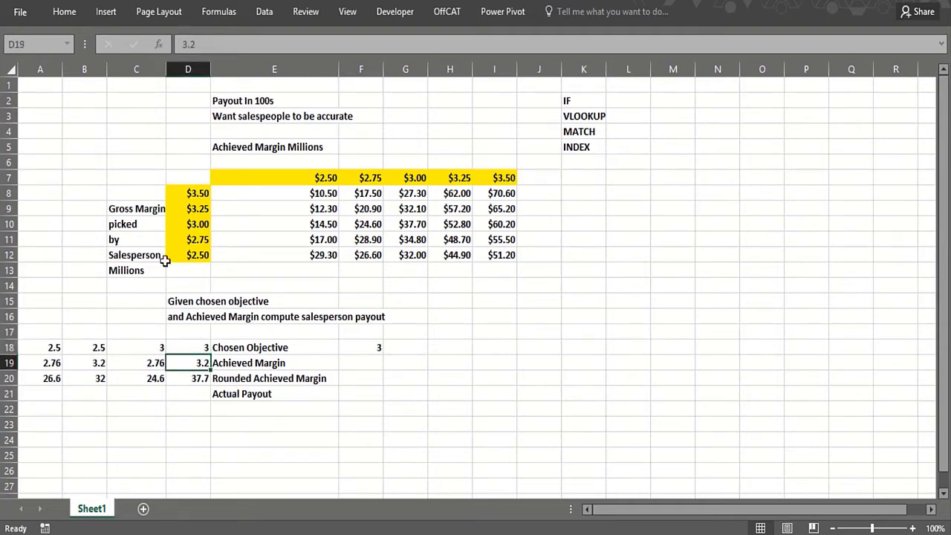
click(407, 225)
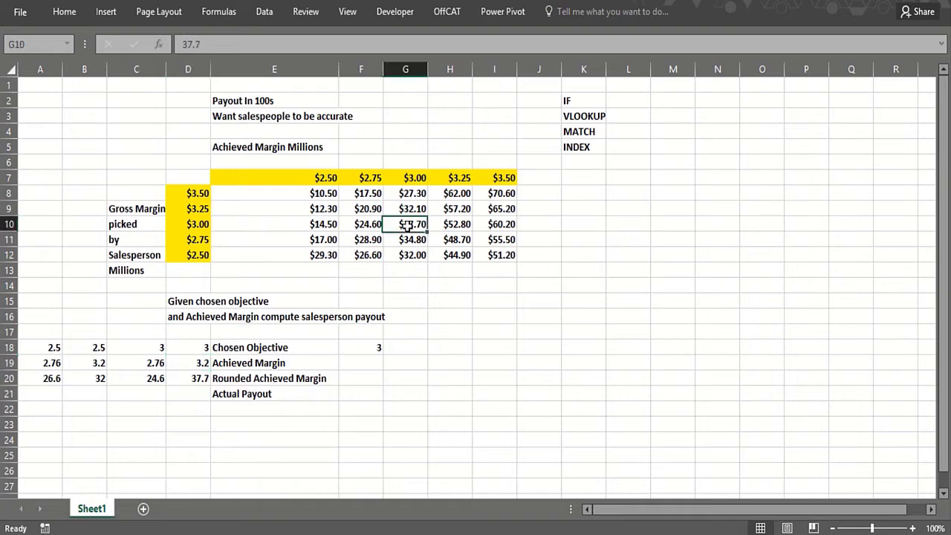
click(197, 378)
click(153, 351)
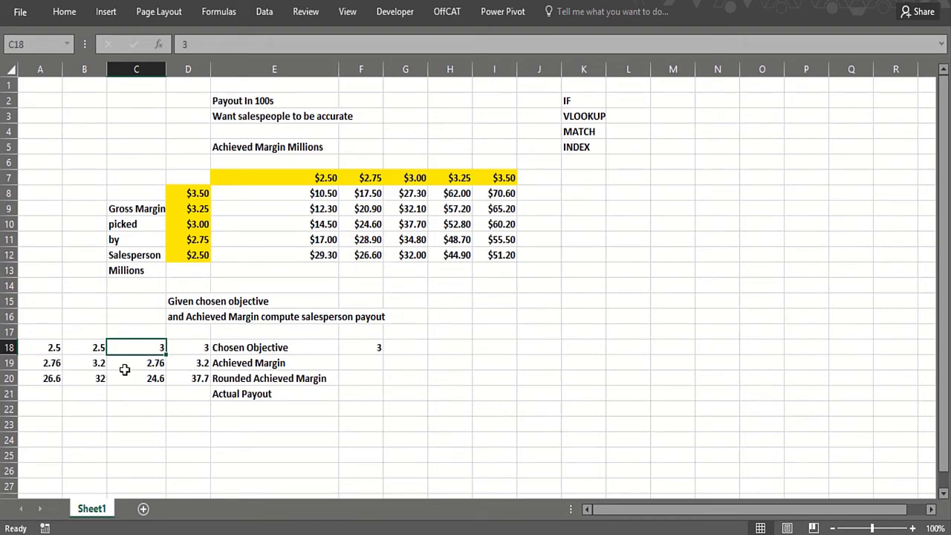
click(149, 366)
click(199, 362)
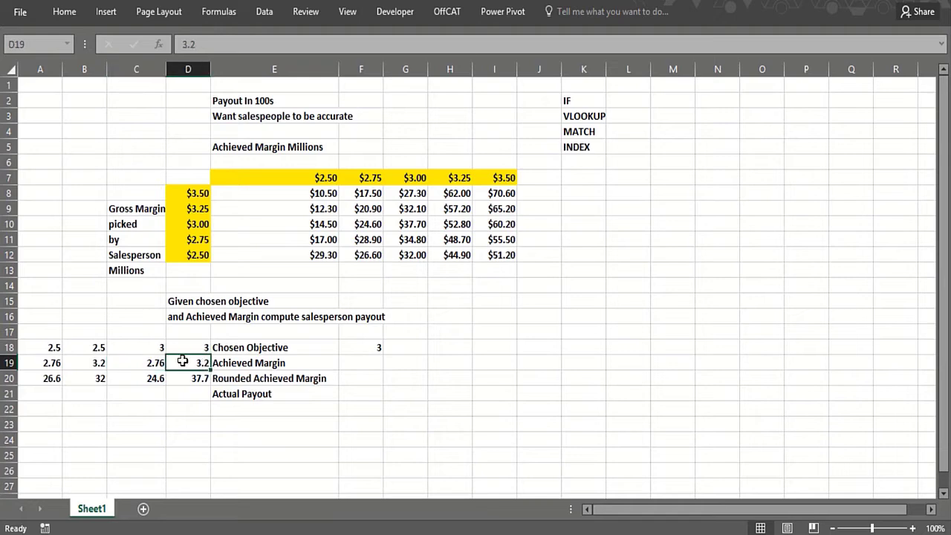
click(35, 351)
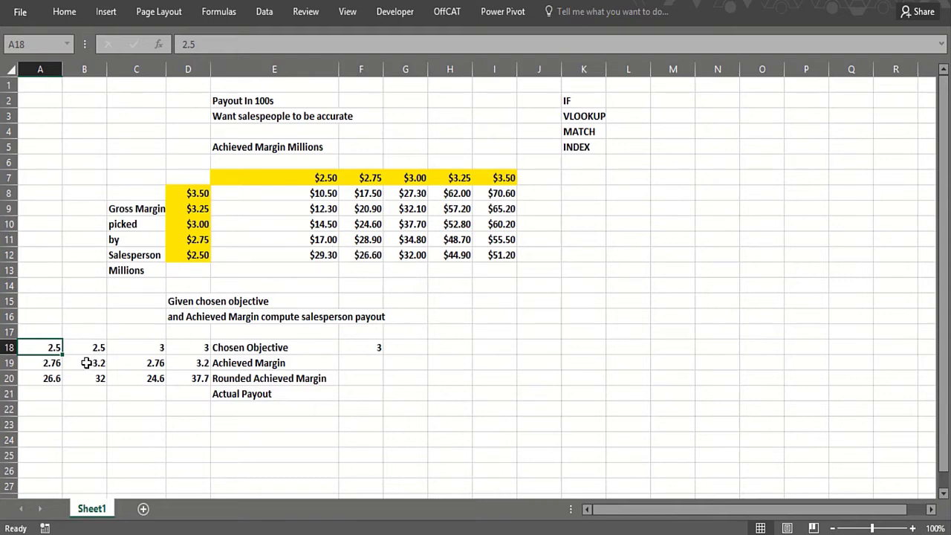
click(143, 375)
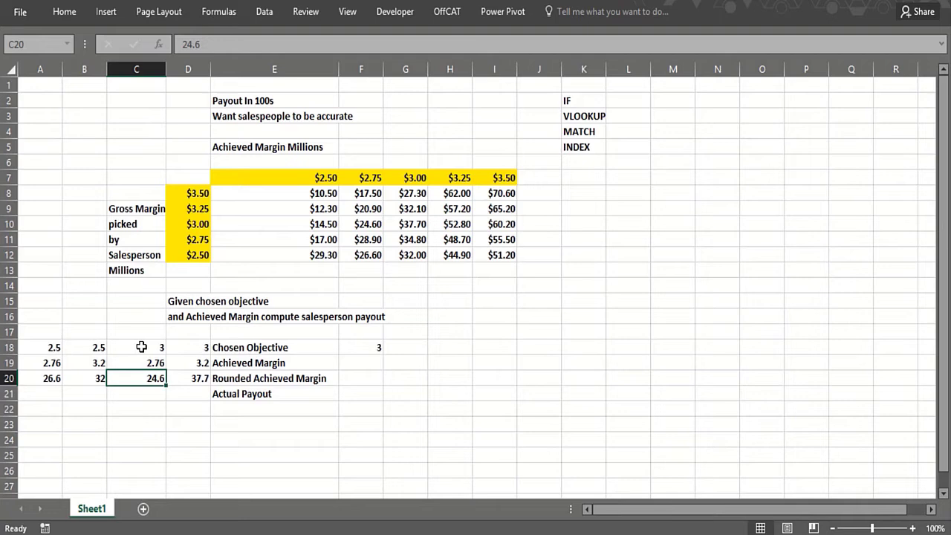
click(140, 346)
click(94, 361)
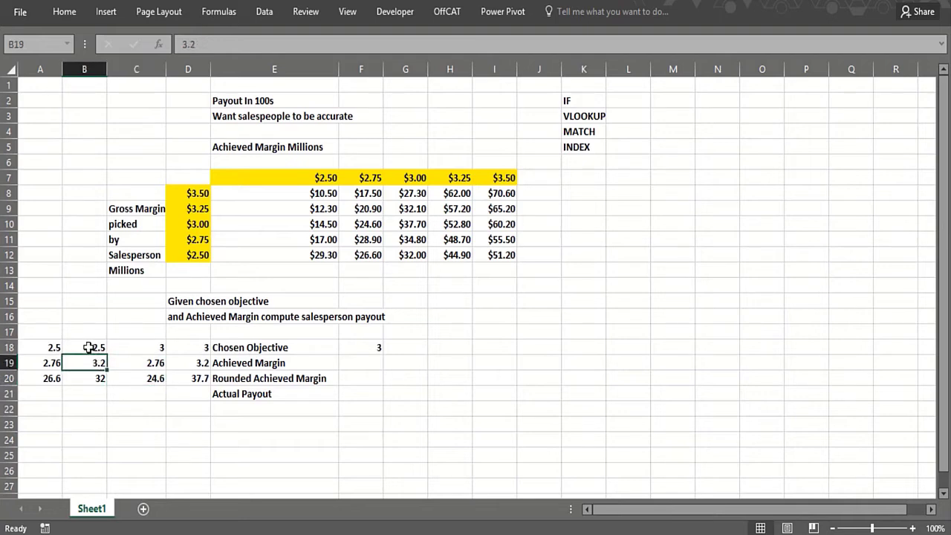
click(88, 349)
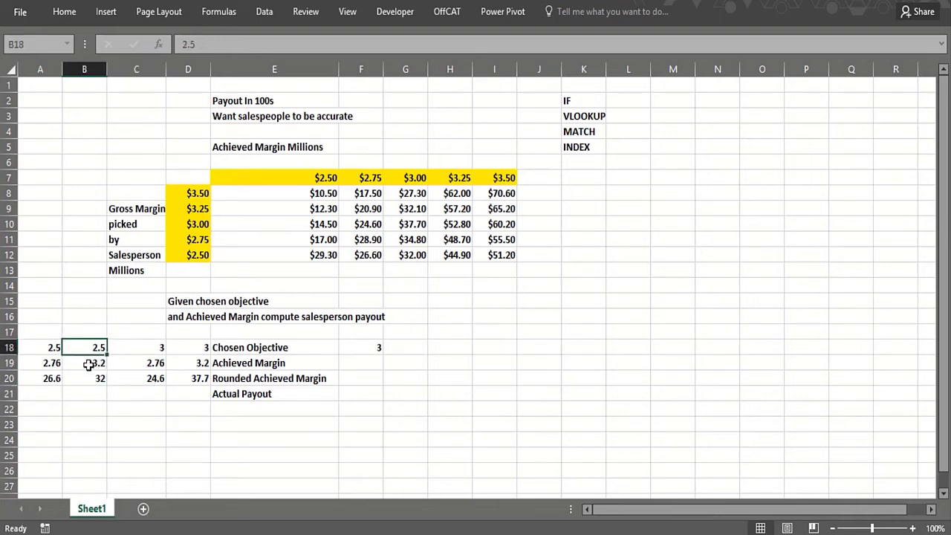
click(406, 260)
click(102, 380)
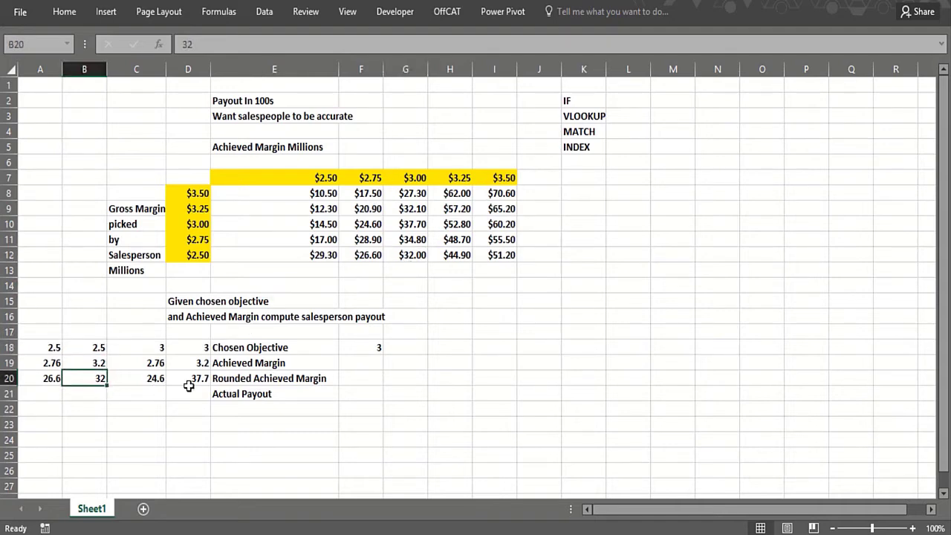
click(197, 377)
click(194, 344)
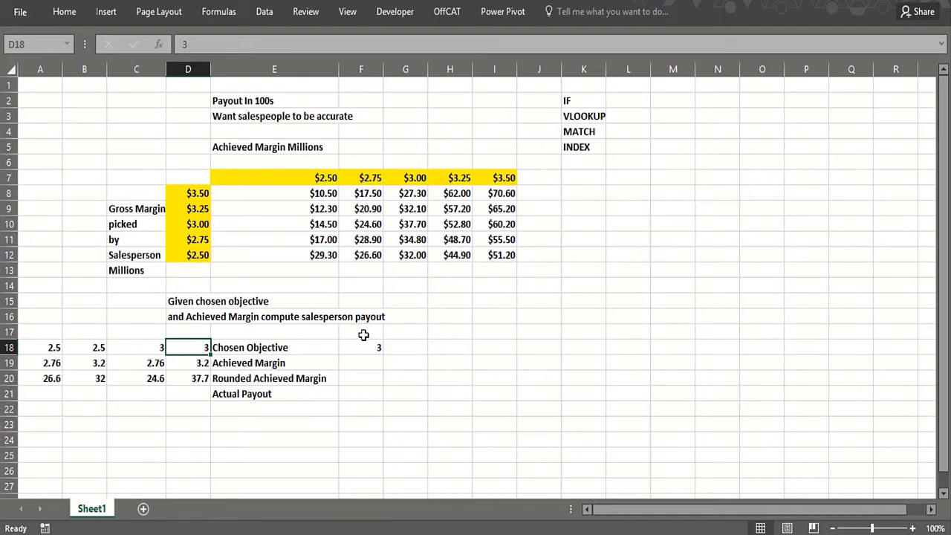
- Set the Achieved Margin in F19 to 3.2
click(363, 358)
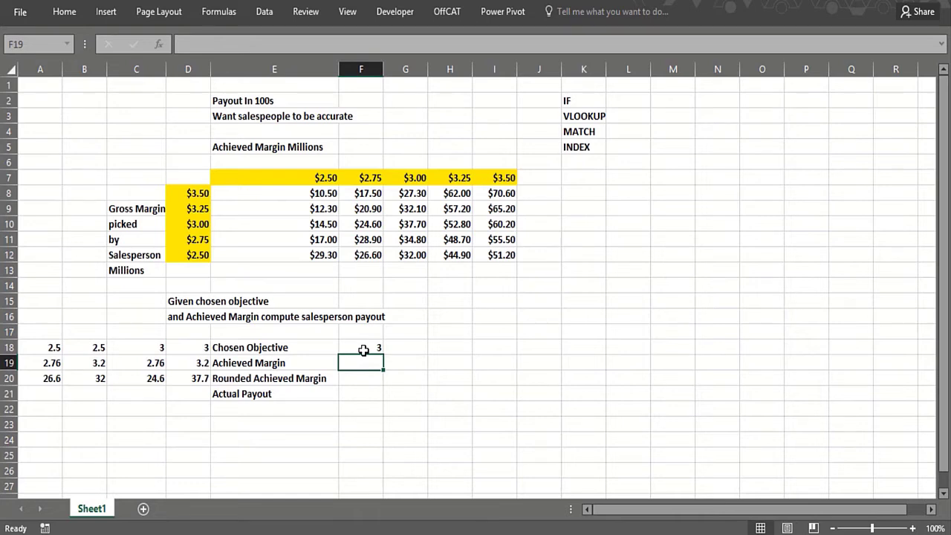
text(3.2)
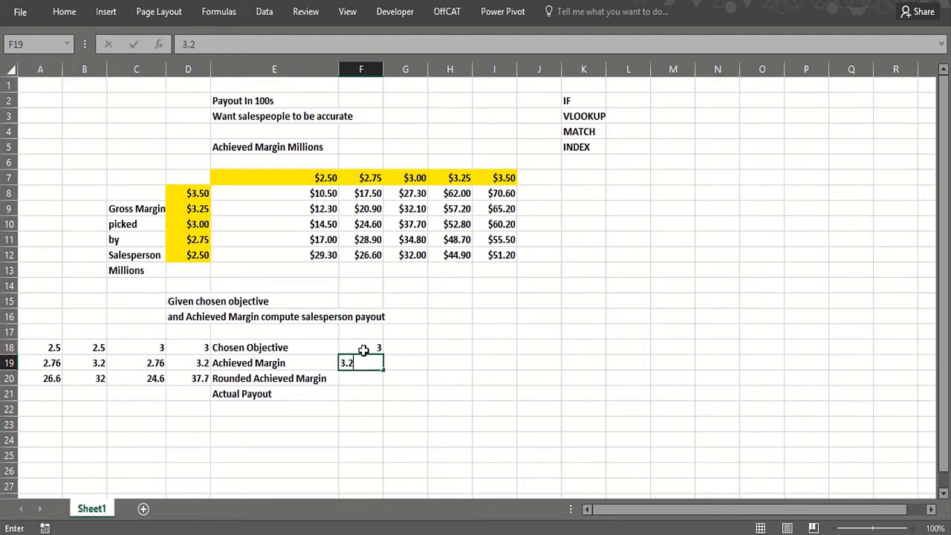
key(Return)
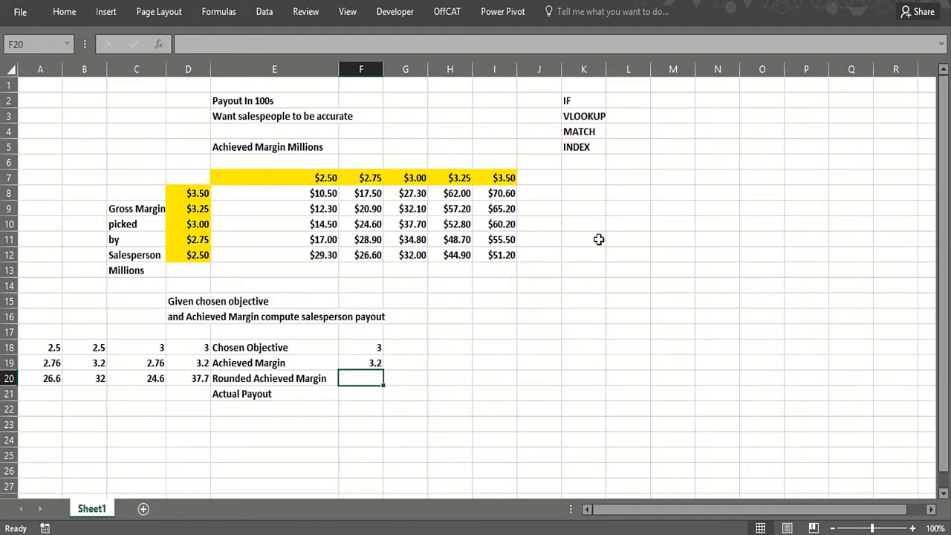
- Fill K7:K12 with margins 0, 2.5, 2.75, extending the series to 3, 3.25, 3.5
click(586, 182)
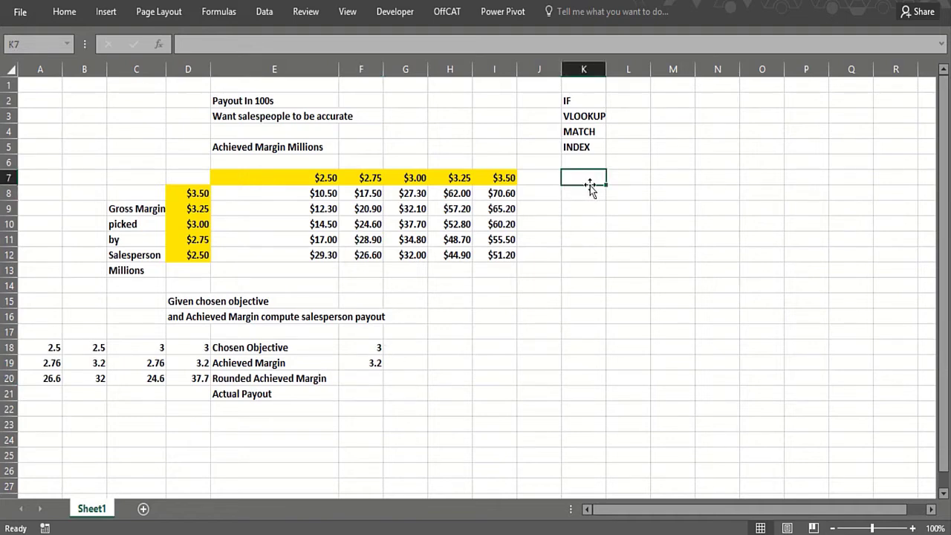
text(0)
key(Return)
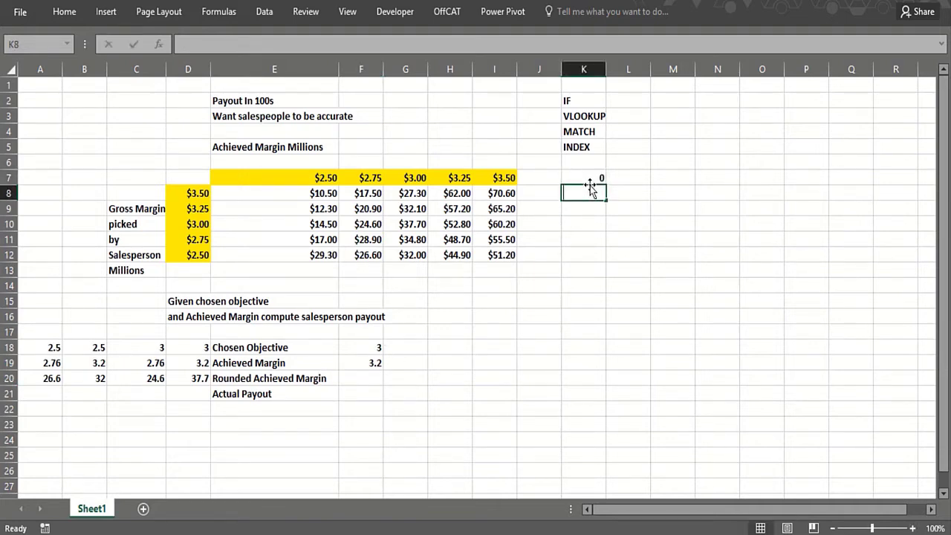
text(2.5)
key(Return)
text(2.75)
key(Return)
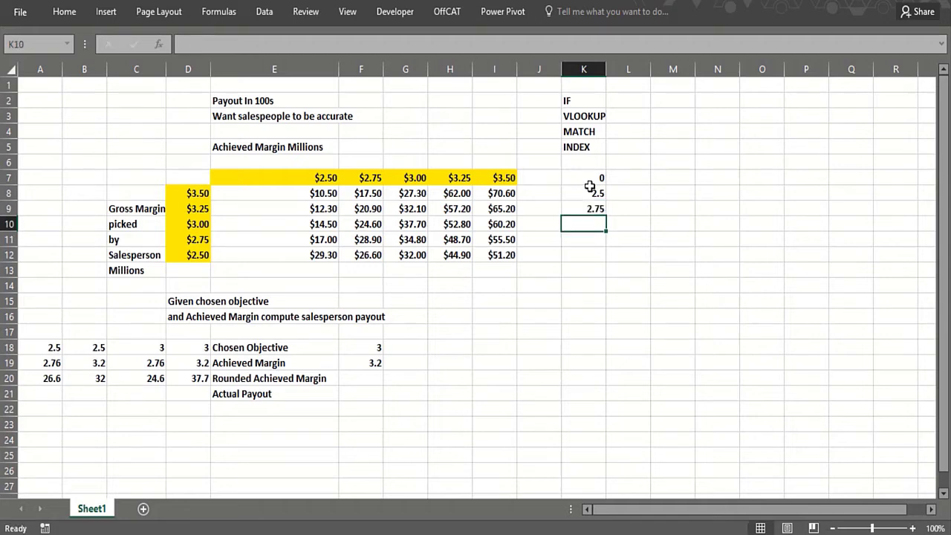
drag(590, 179, 600, 247)
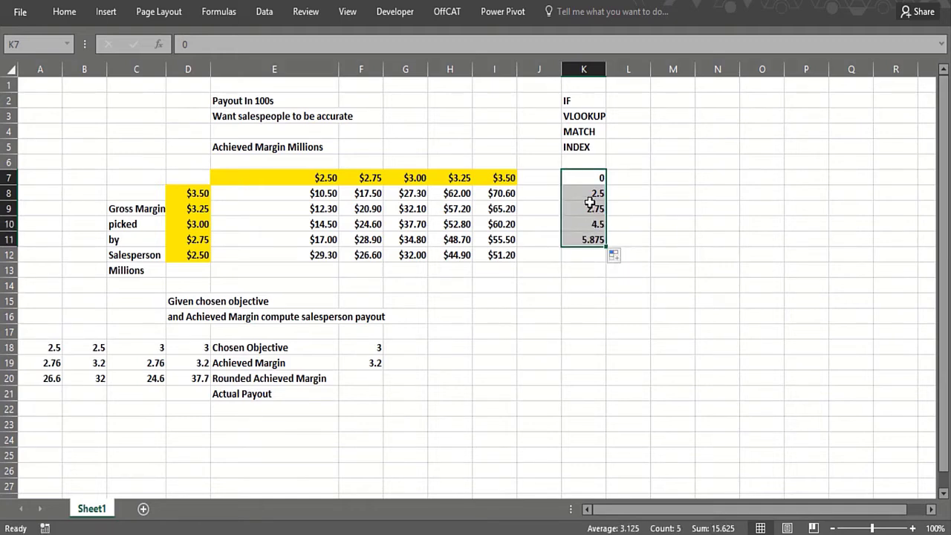
drag(594, 196, 596, 273)
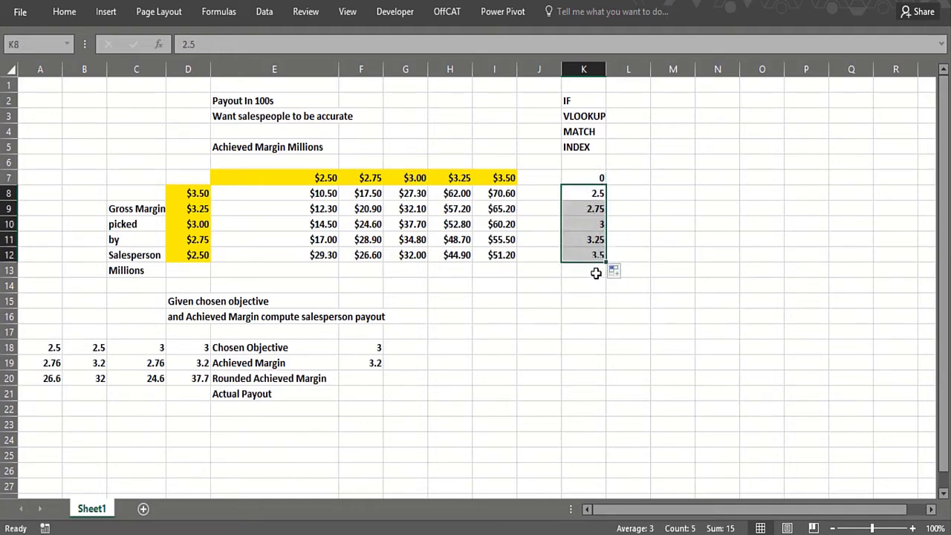
- Enter 0 in L7 and head columns K6:L6 as ACTUAL and ROUNDED
click(618, 179)
text(0)
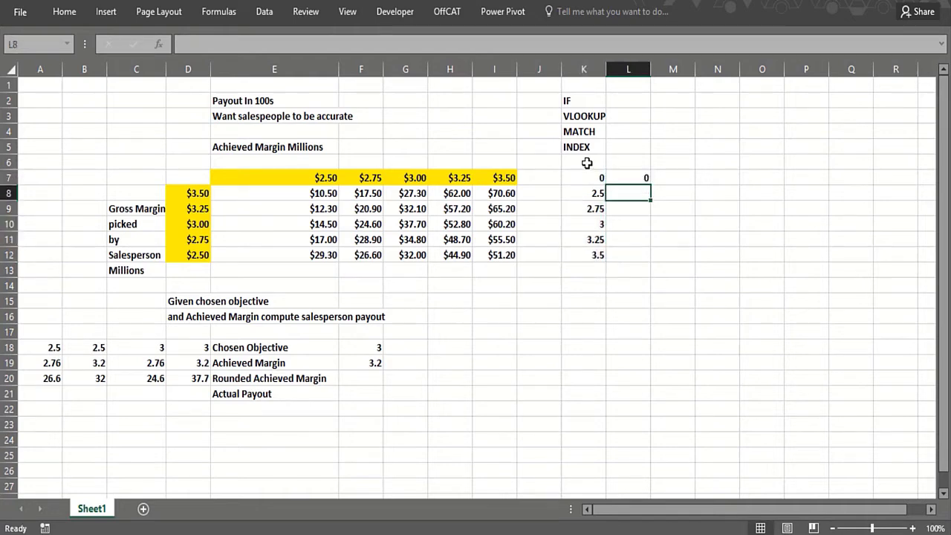
click(586, 162)
text(ACTU)
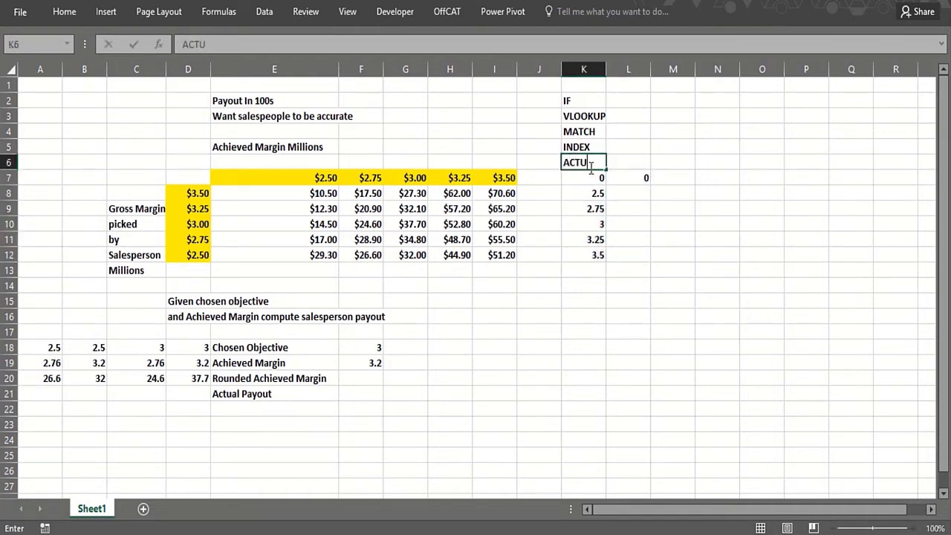
text(AL)
key(Tab)
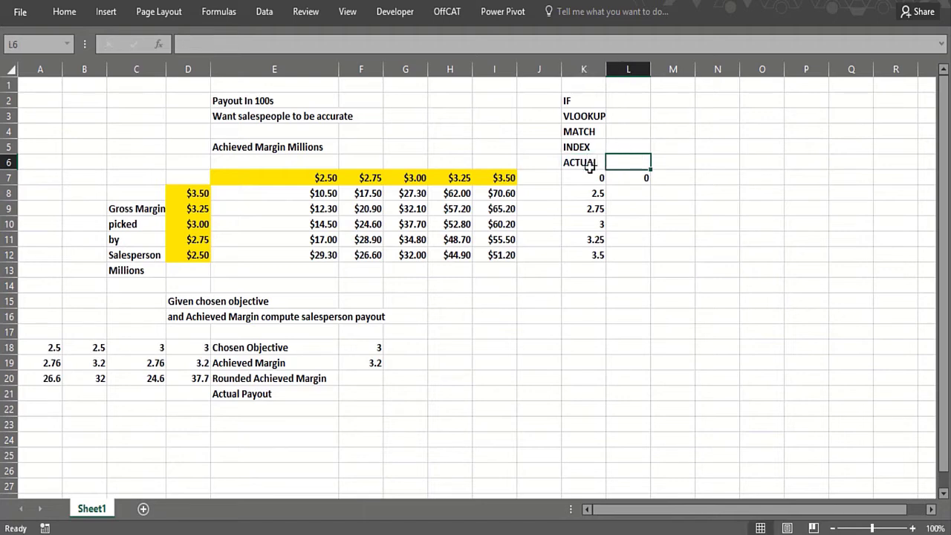
text(ROUNDED)
key(Return)
key(Return)
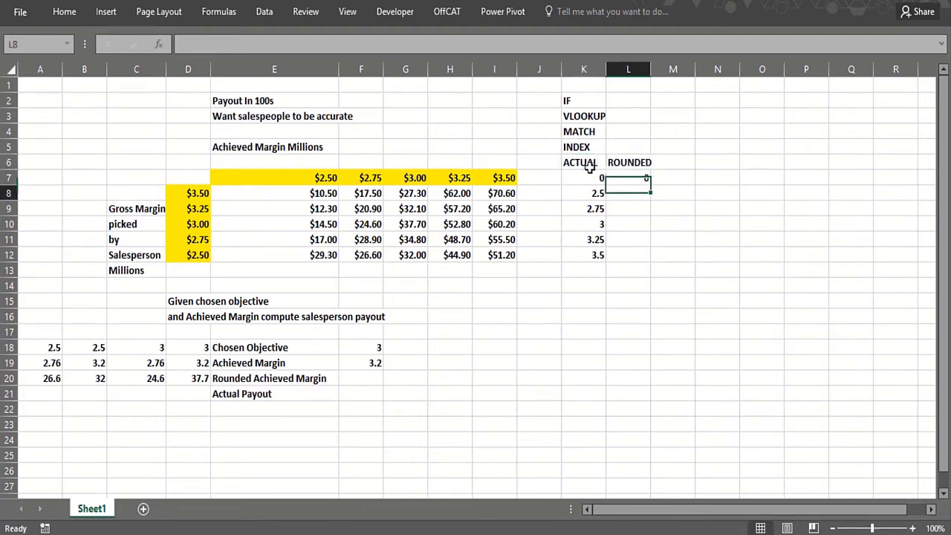
- Fill the ROUNDED column L8:L12 with 2.5, 2.75, 3, 3.25, 3.5
text(2.5)
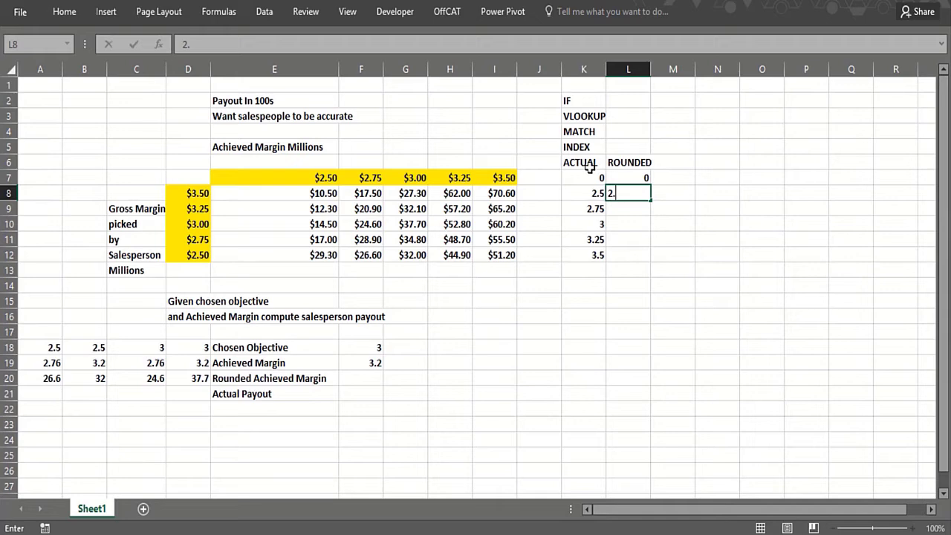
key(Return)
text(2.75)
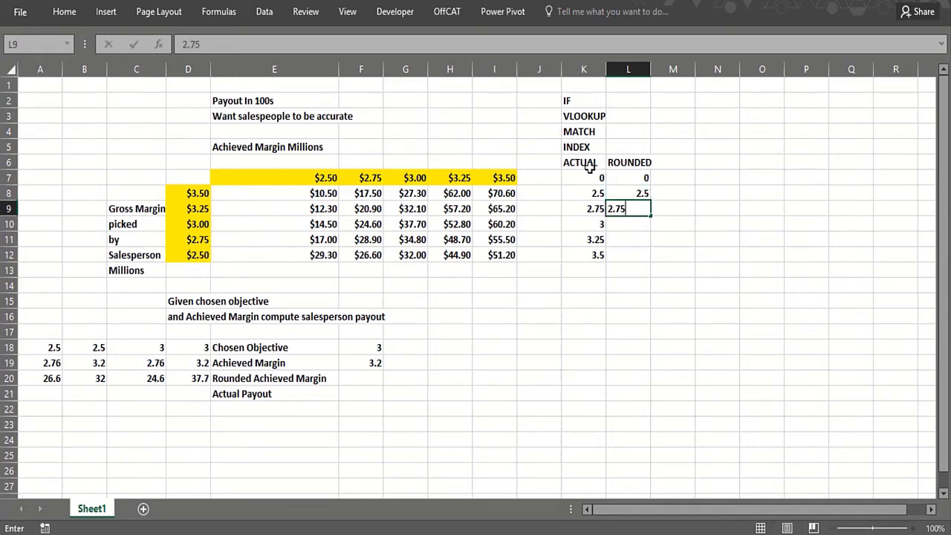
key(Return)
text(3)
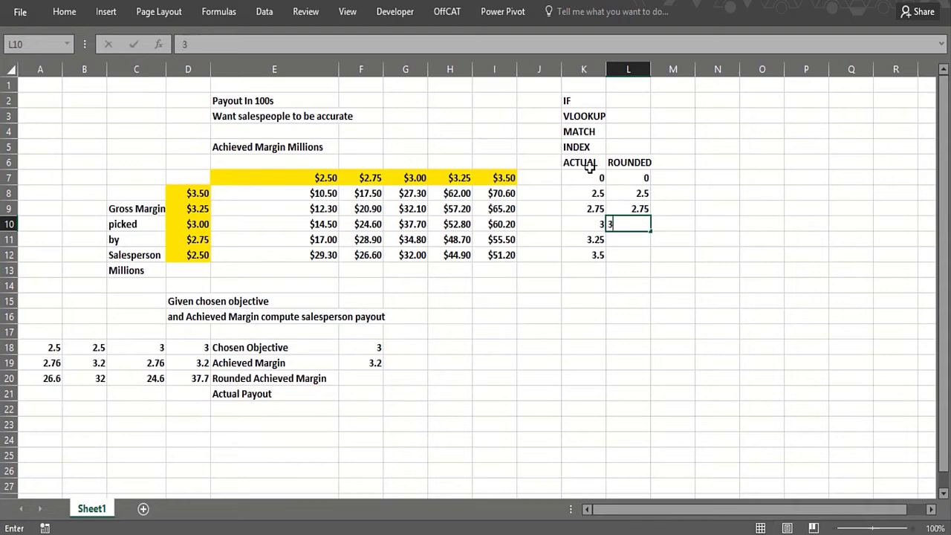
key(Return)
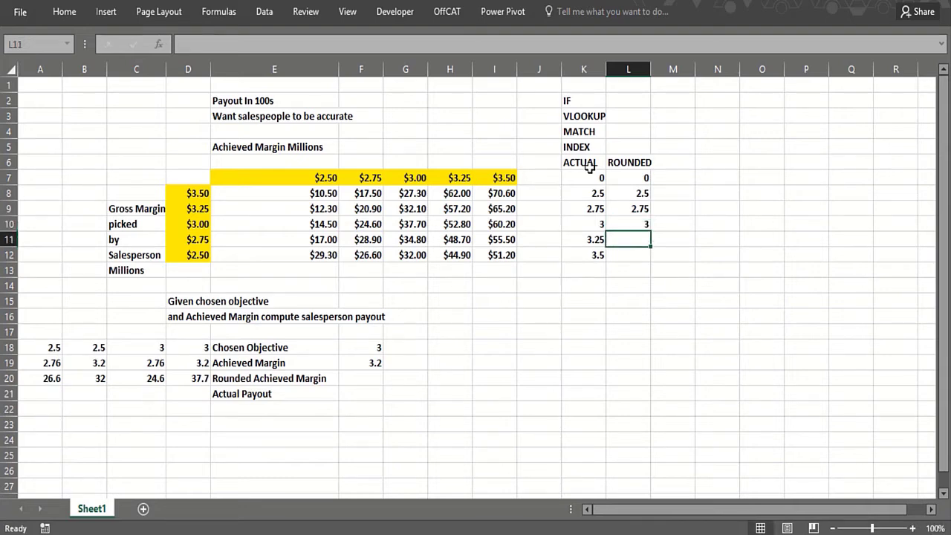
text(3.25)
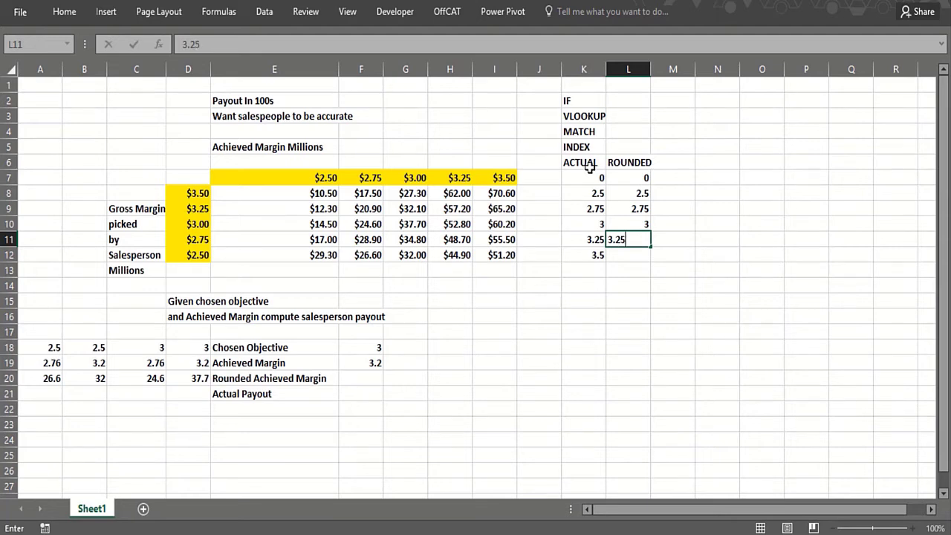
key(Return)
text(3.)
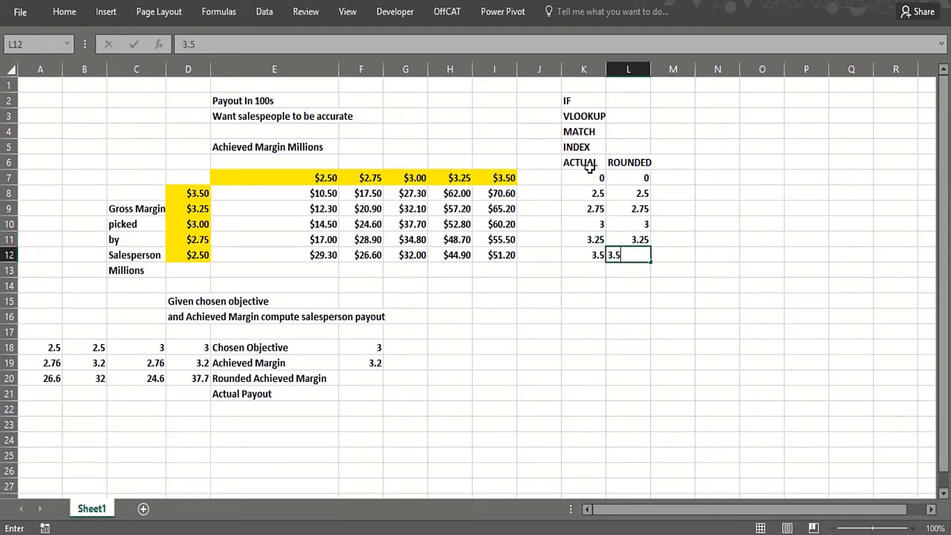
text(5)
key(Return)
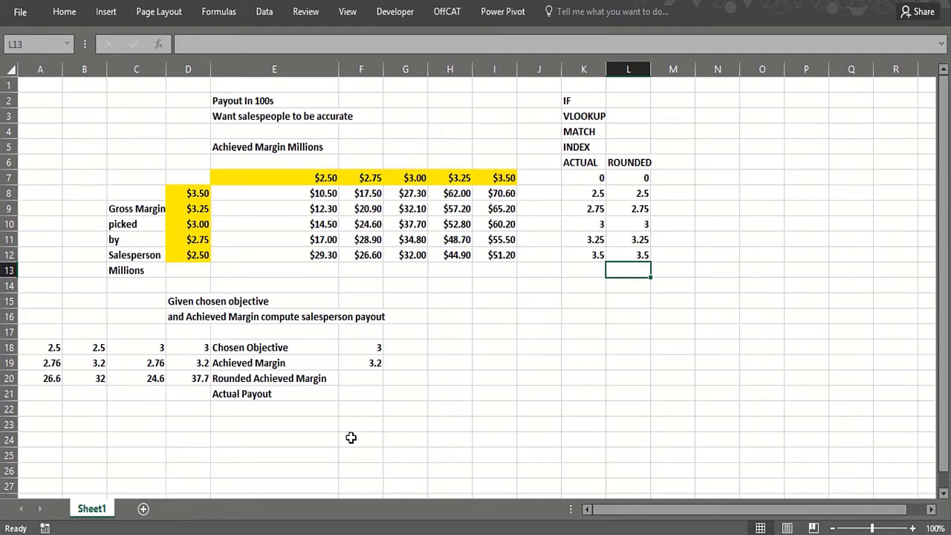
- Enter =VLOOKUP(F19,K7:L12,2,TRUE) in F20 so the 3.2 margin rounds to 3
click(369, 379)
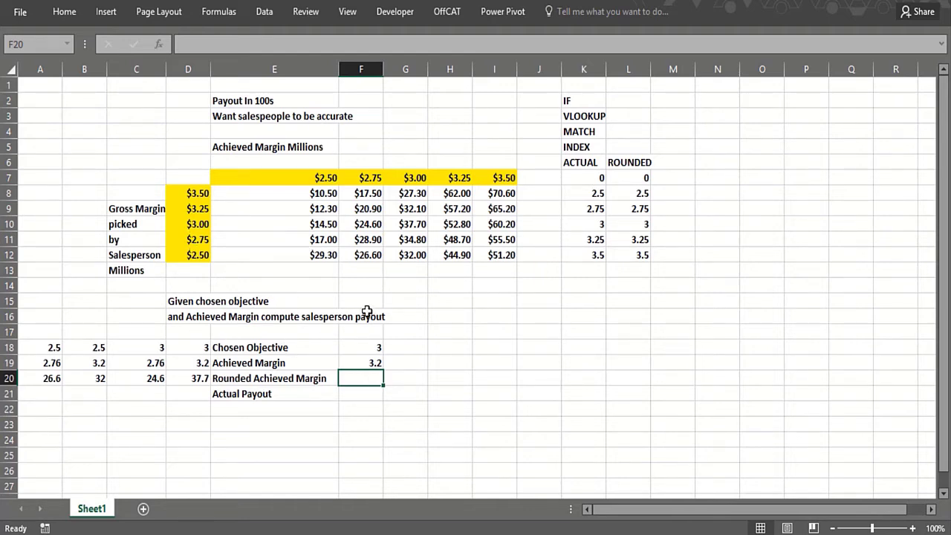
click(628, 177)
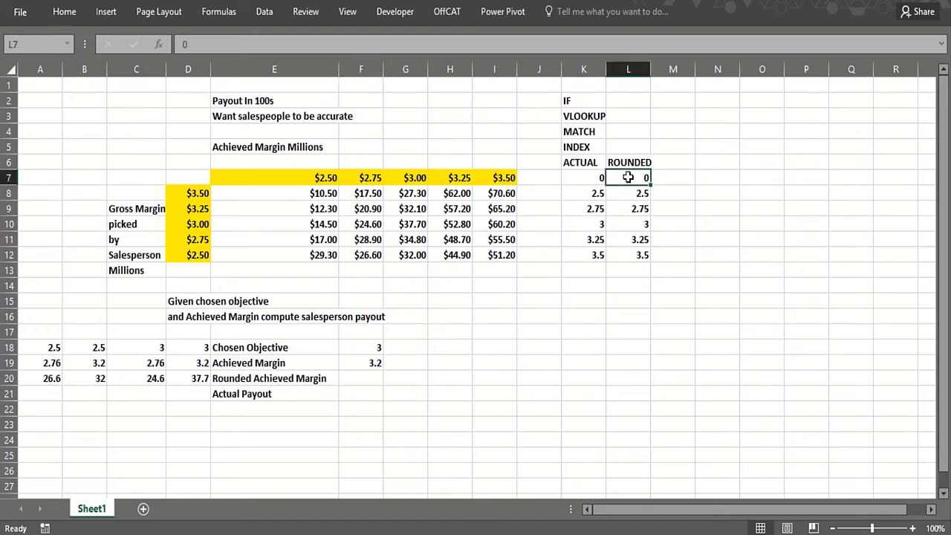
click(369, 382)
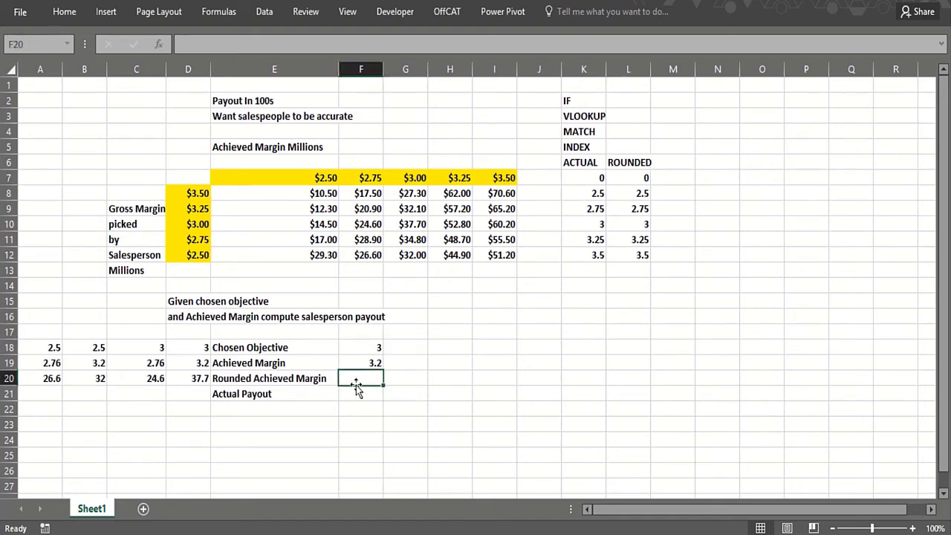
text(=VLOOKU)
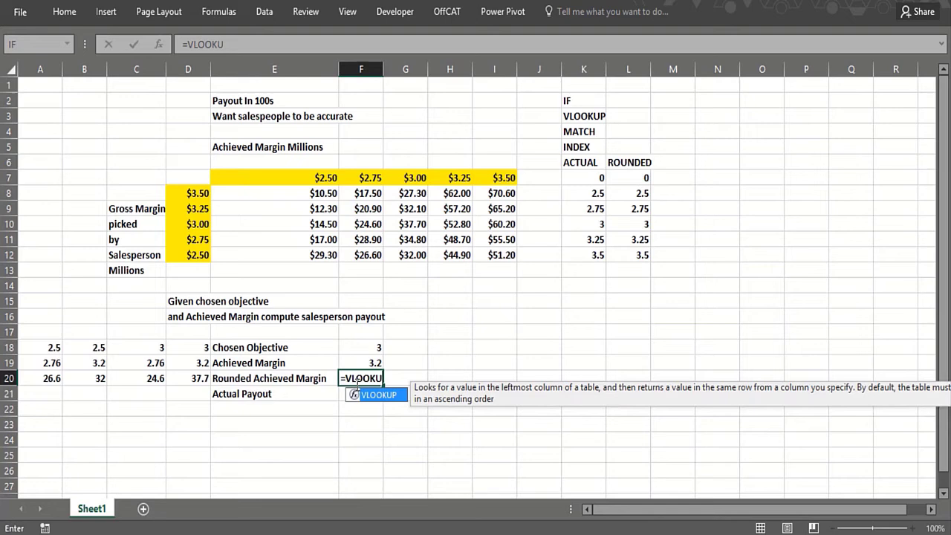
text(P()
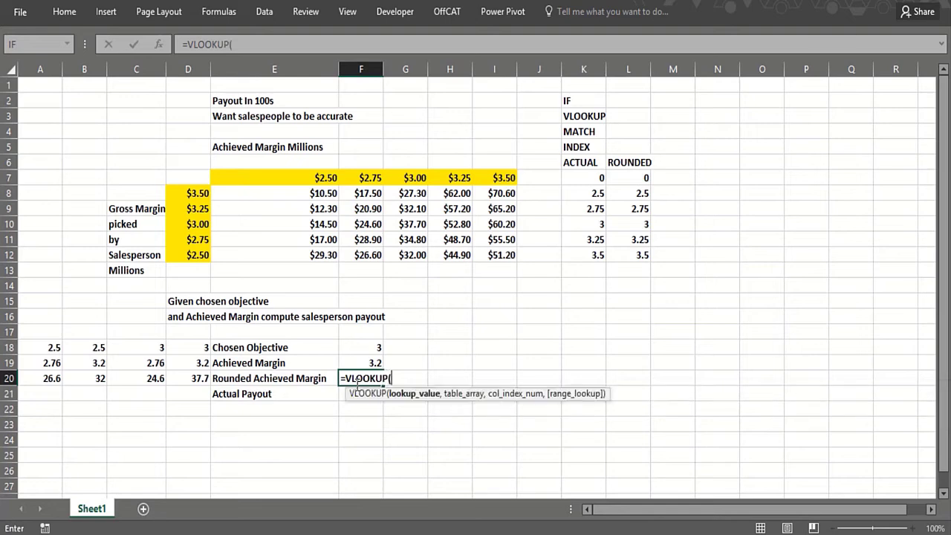
click(357, 363)
text(,)
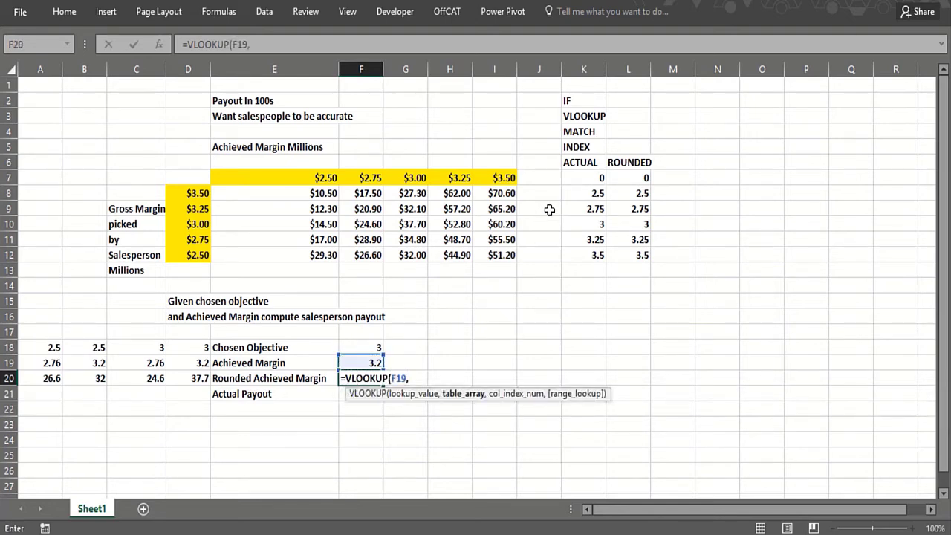
drag(584, 176, 626, 255)
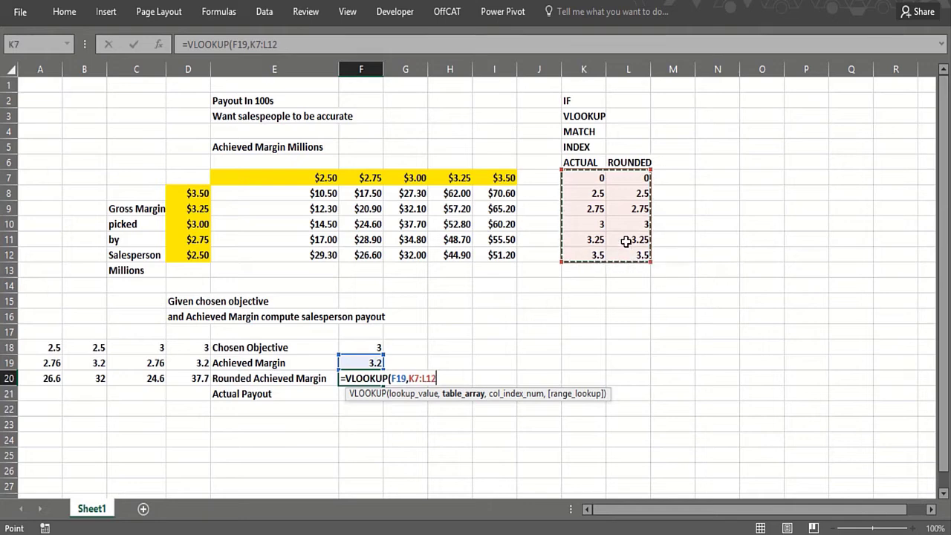
text(,2,TRUE))
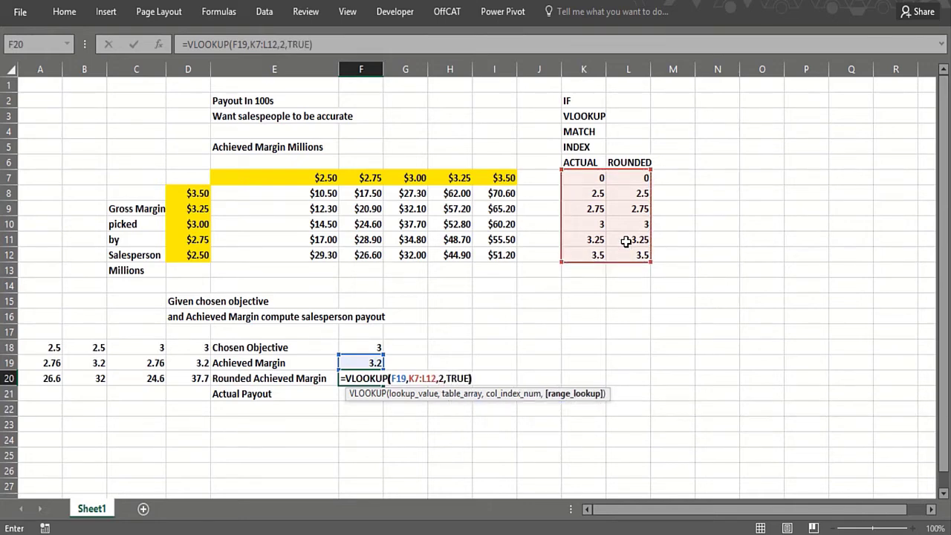
key(Return)
click(364, 361)
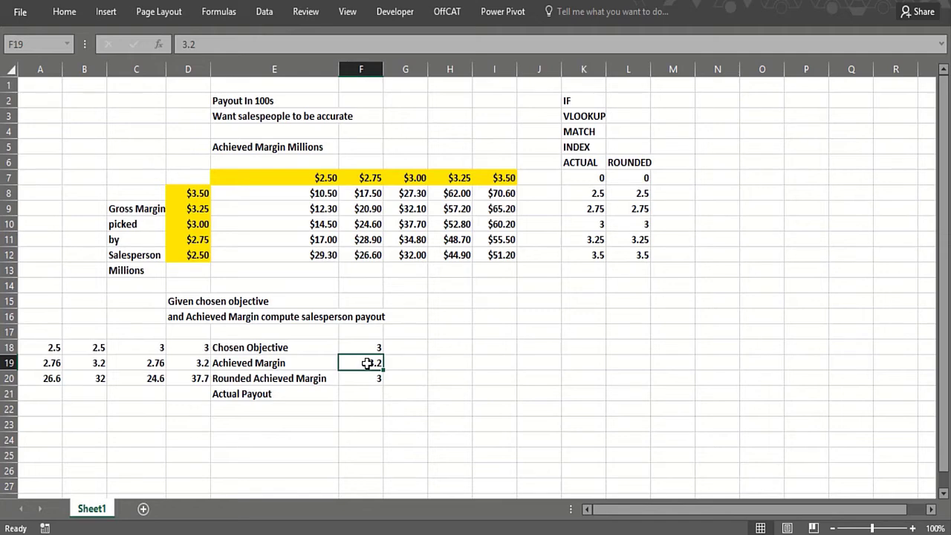
- Try achieved margin 2.999, then show F20's formula in G20 with =FORMULATEXT(F20)
text(2.999)
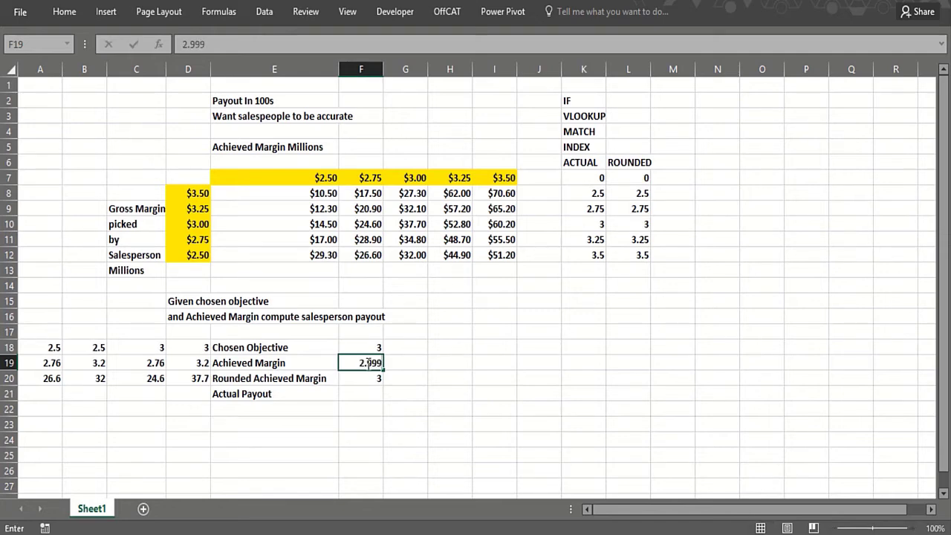
key(Return)
click(394, 376)
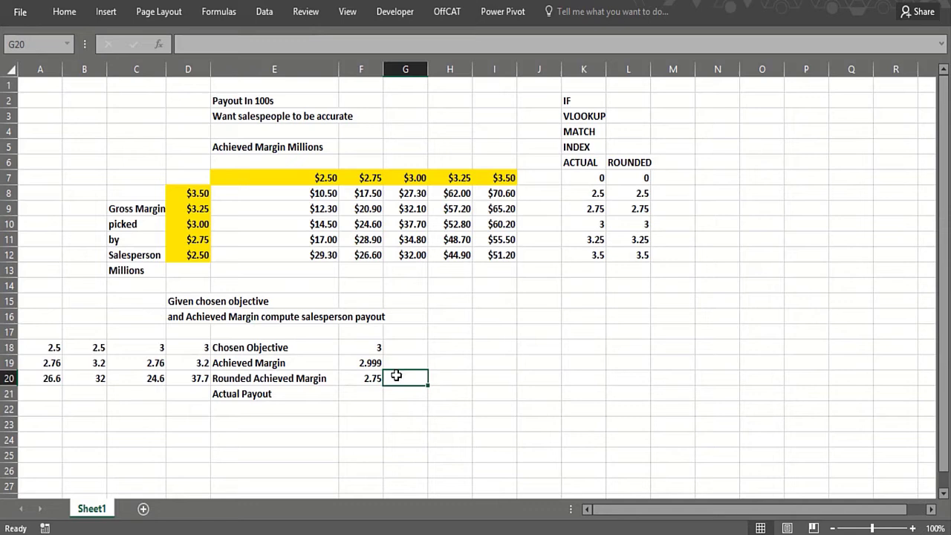
text(=)
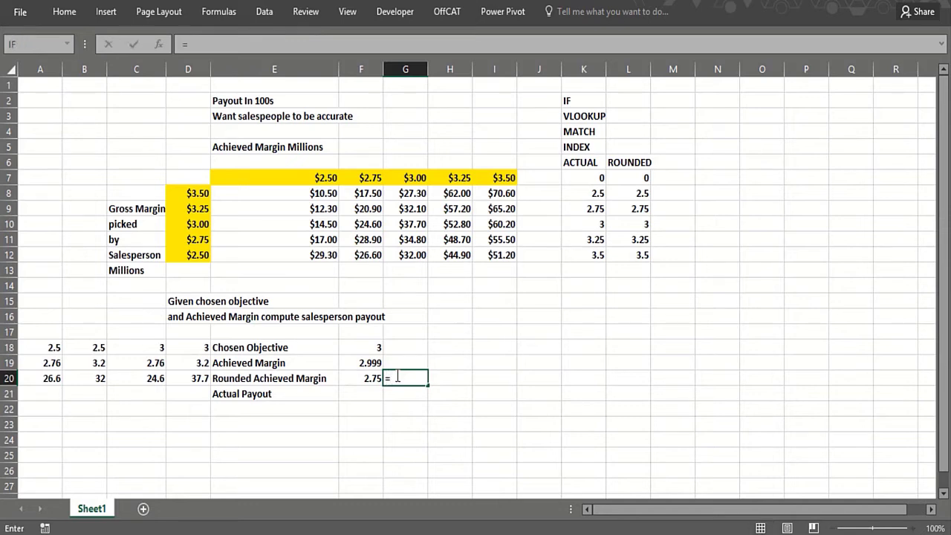
text(FORM)
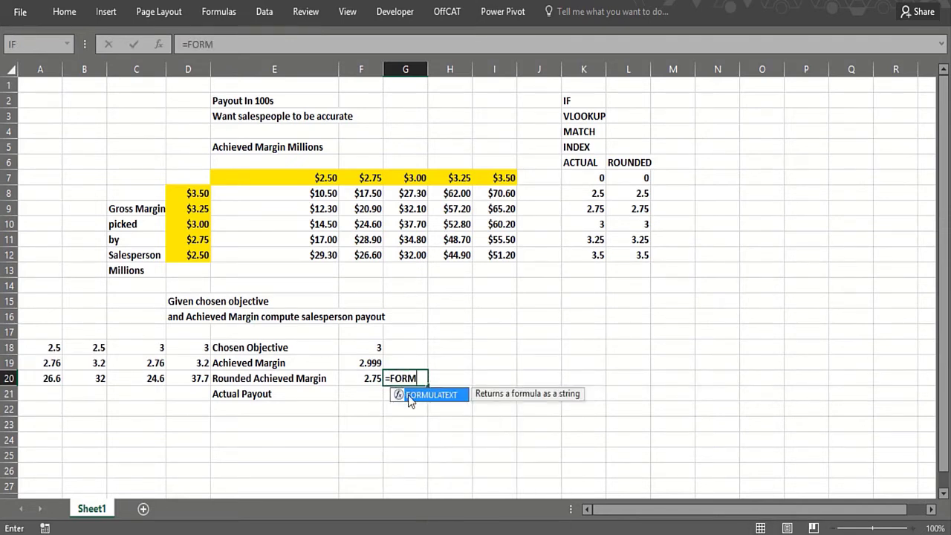
double_click(408, 396)
click(370, 381)
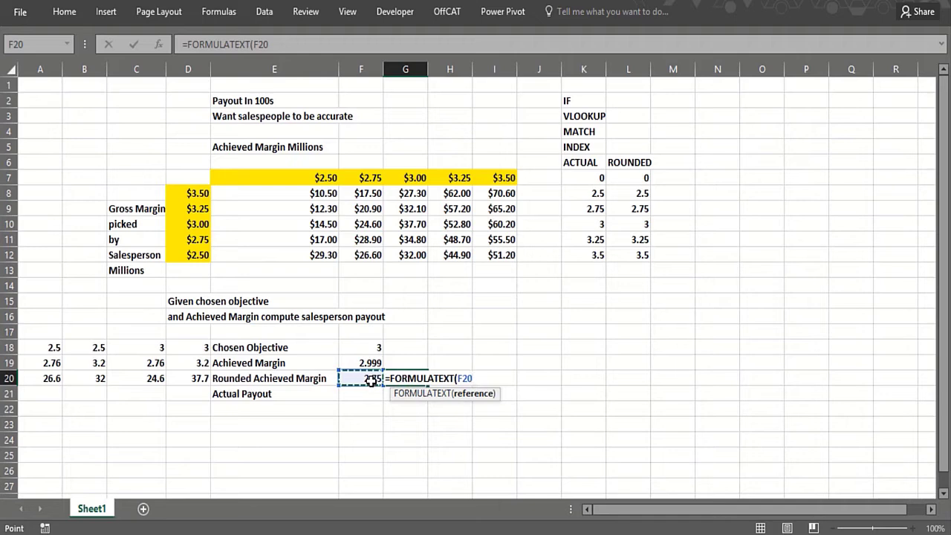
text())
key(Return)
- Set the Achieved Margin in F19 back to 3.2
click(358, 364)
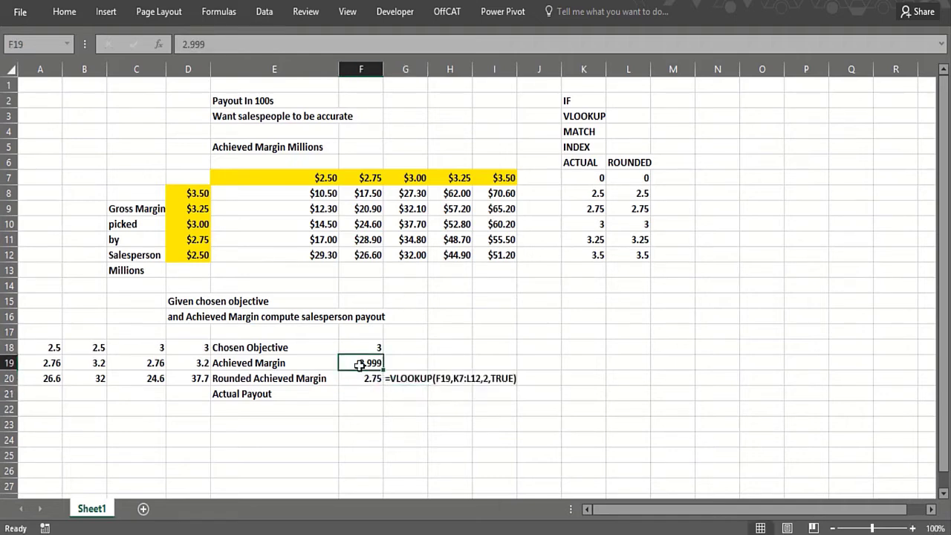
text(3.2)
key(Return)
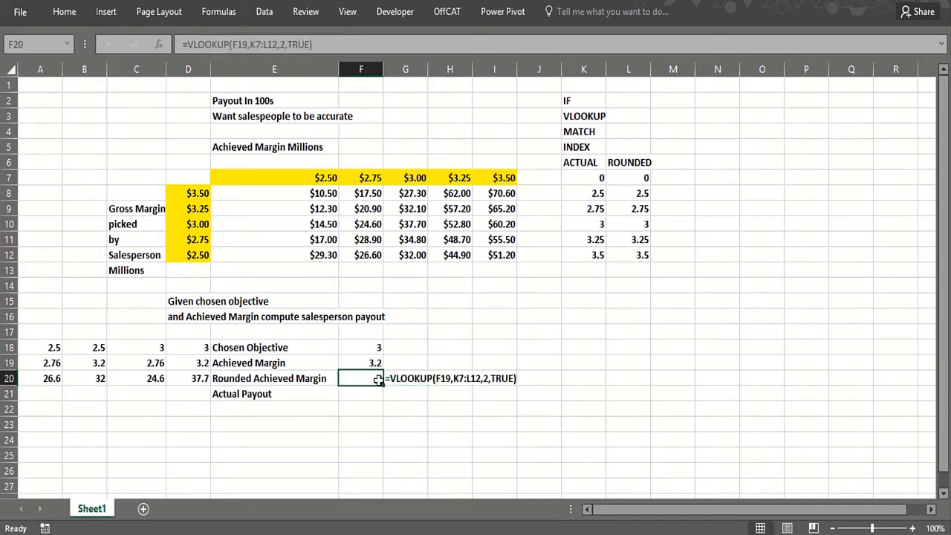
- Start F21's formula as =IF(F20=0,0,INDEX(E8:I12, followed by a MATCH call
click(367, 395)
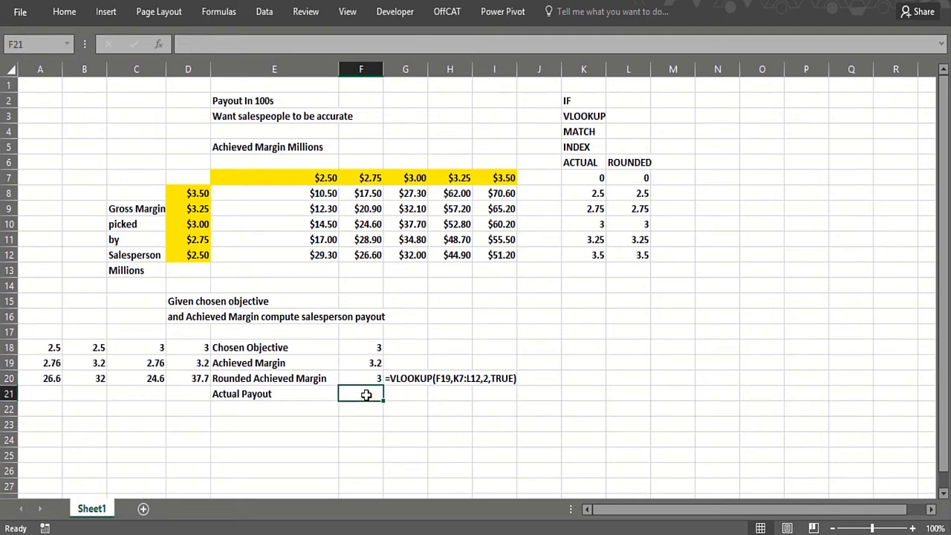
text(IF()
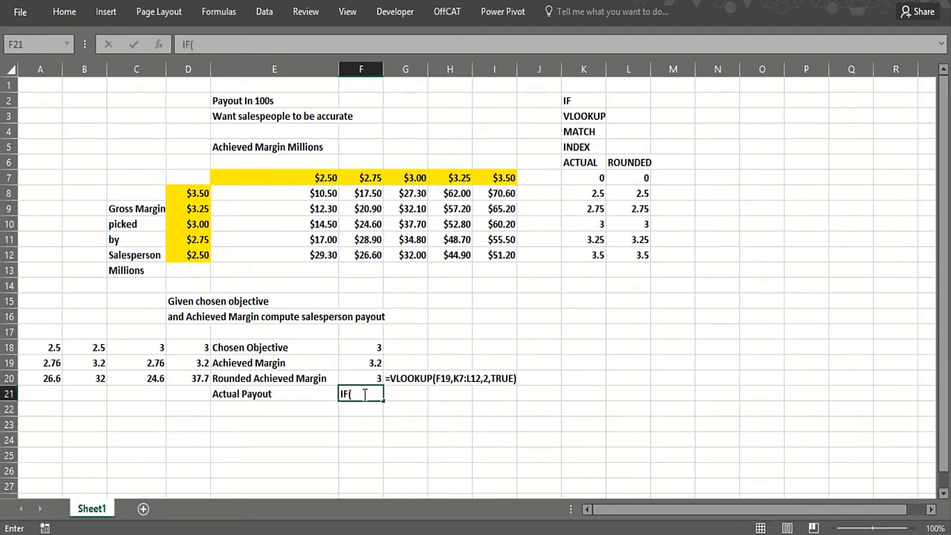
text(IF()
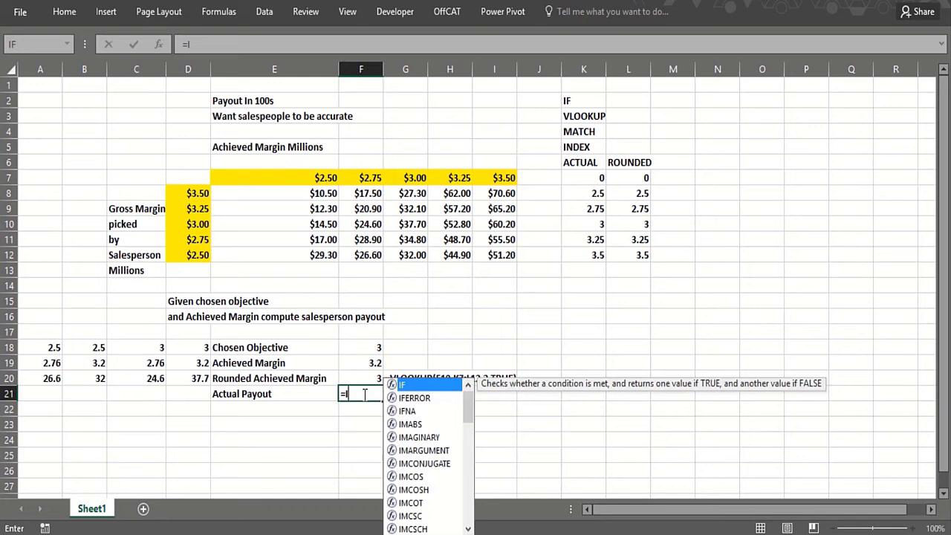
click(359, 378)
text(=)
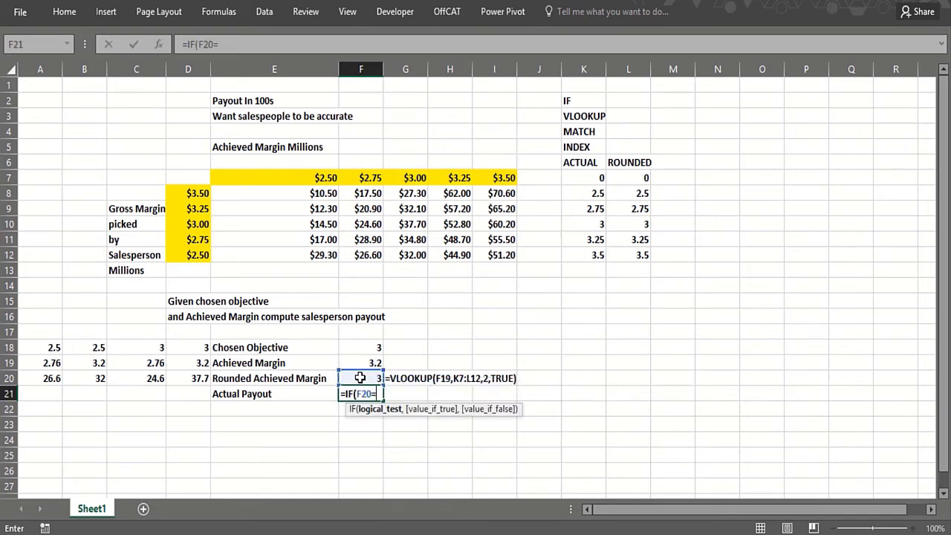
text(0,0,)
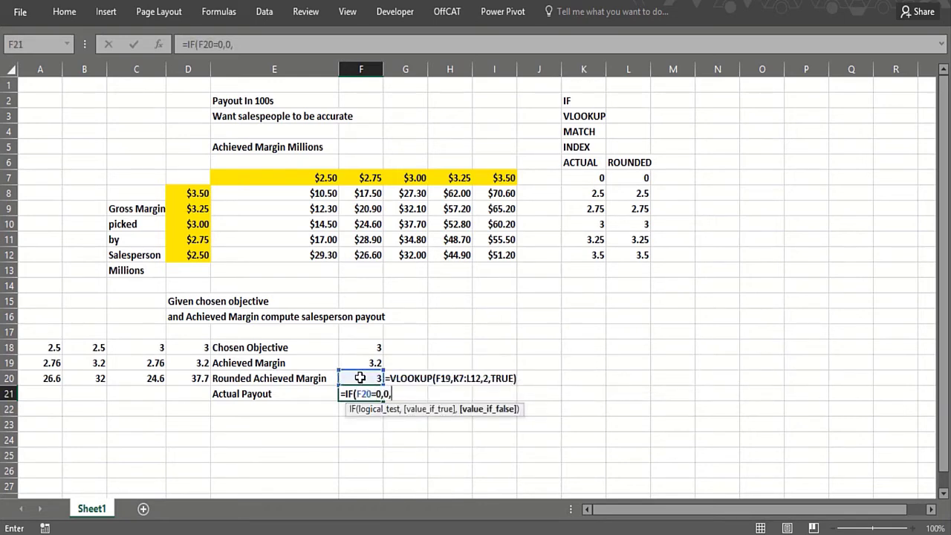
text(INDEX()
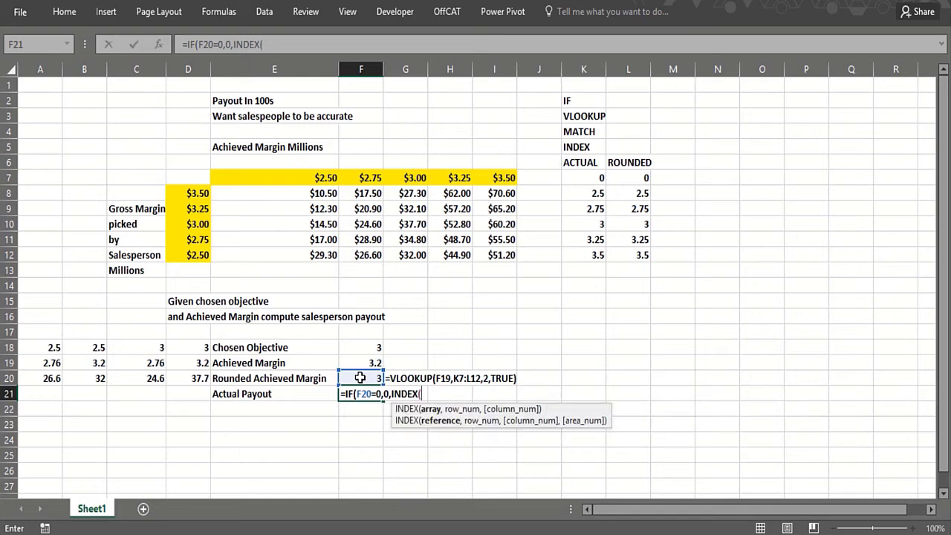
drag(259, 196, 477, 256)
text(,MTCH)
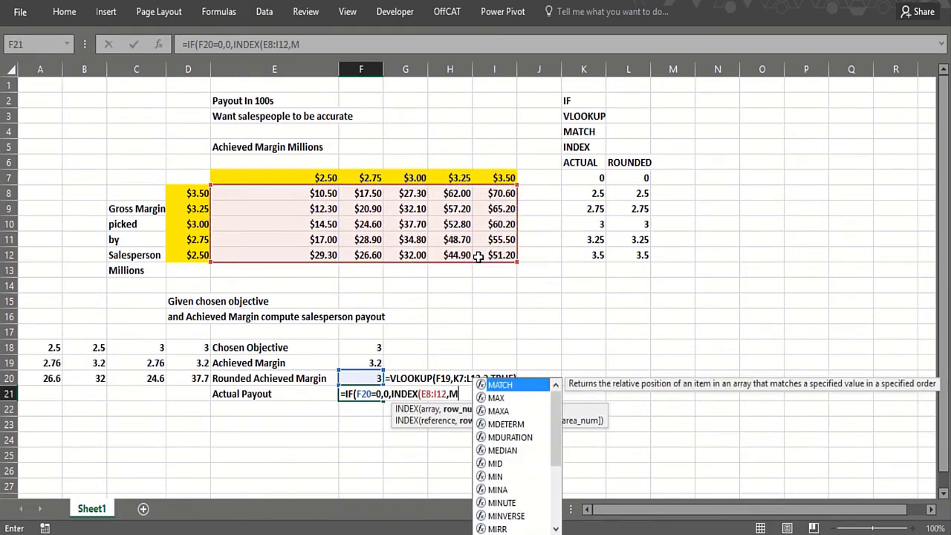
key(BackSpace)
key(BackSpace)
key(BackSpace)
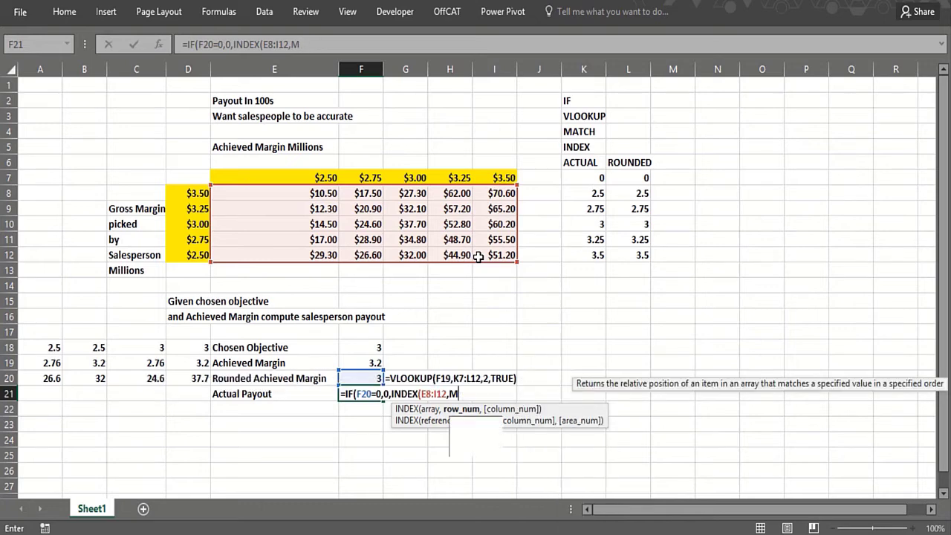
text(ATCH()
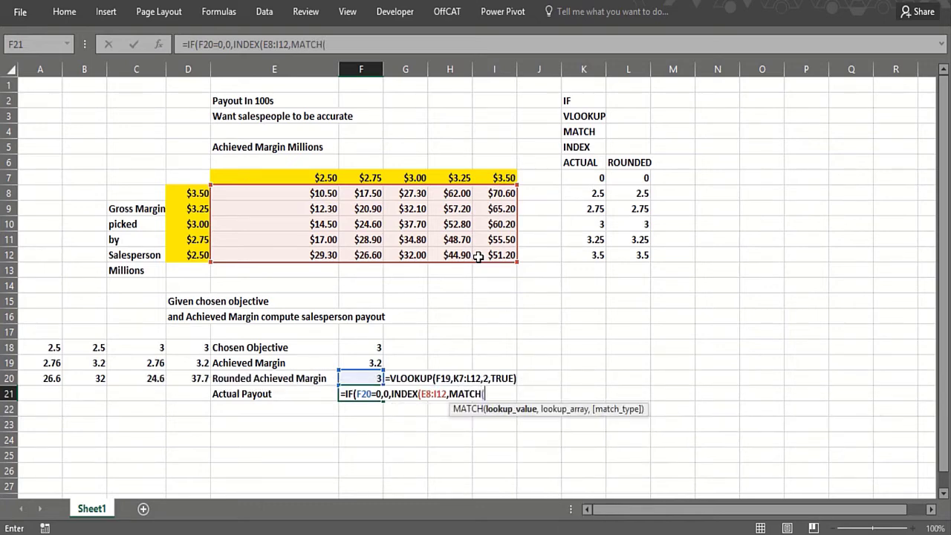
- Finish it with MATCH(F18,D8:D12,0) and MATCH(F20,E7:I7,0) and enter the formula
click(371, 347)
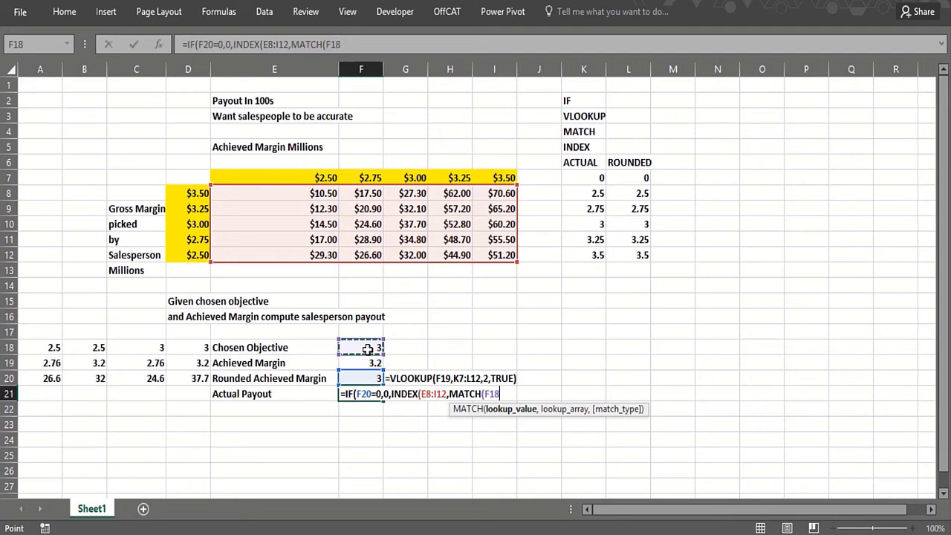
text(,)
drag(192, 193, 192, 258)
text(,)
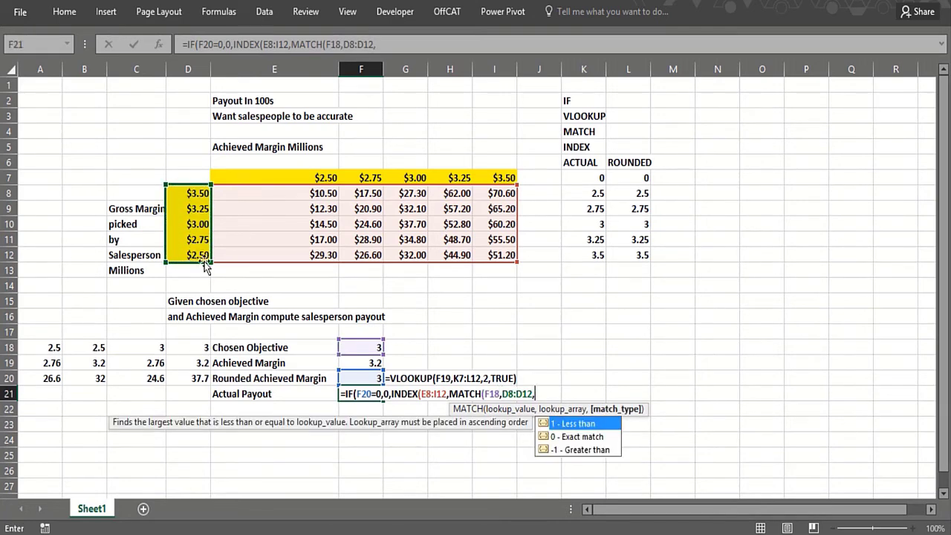
text(0),M)
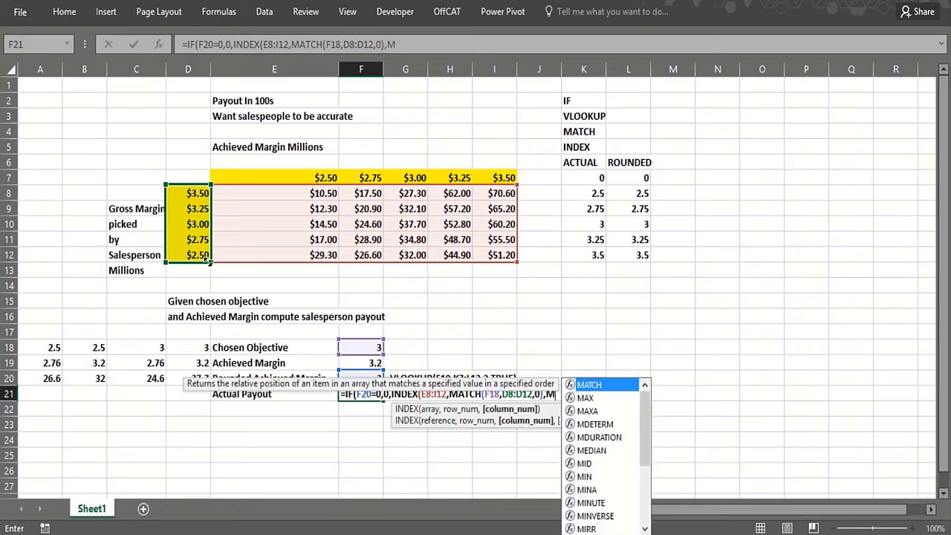
text(ATCH()
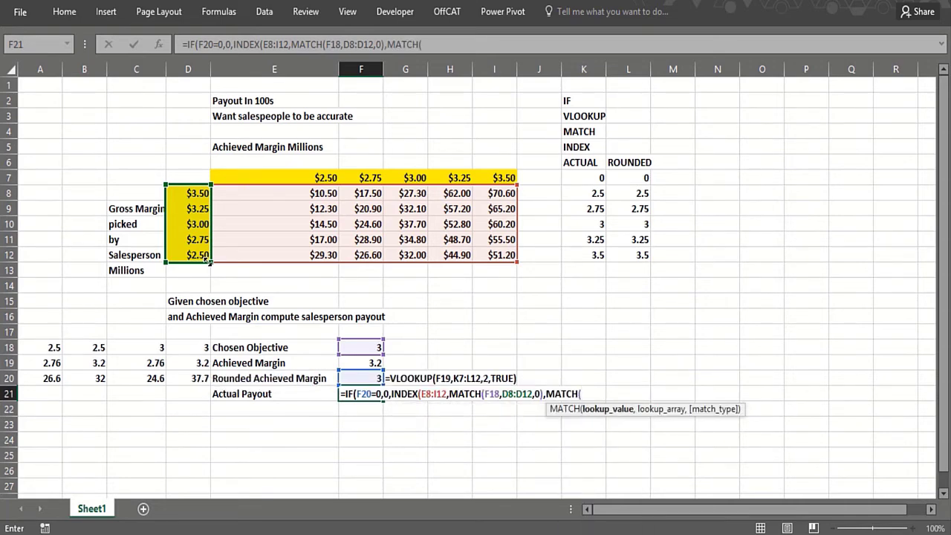
click(348, 381)
text(,0,INDEX(E8:I12,MATCH)
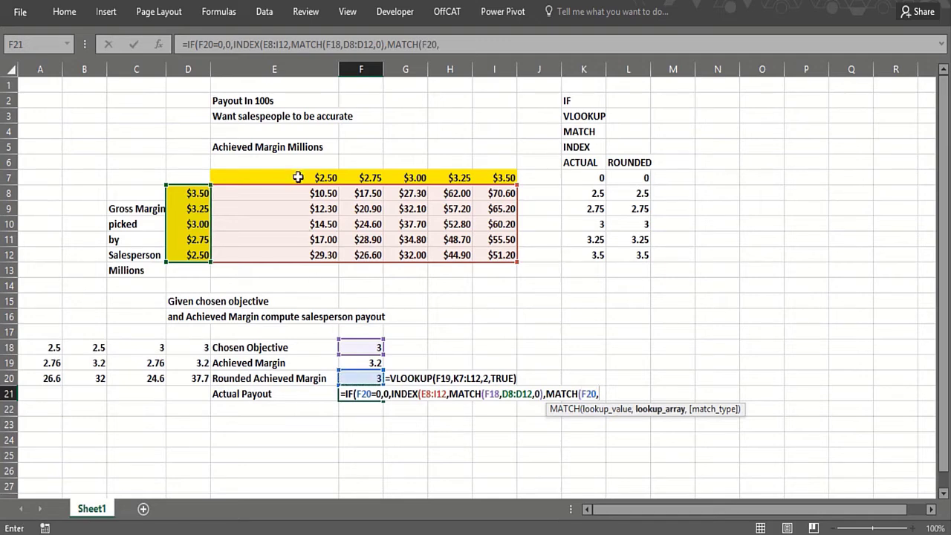
drag(297, 178, 479, 177)
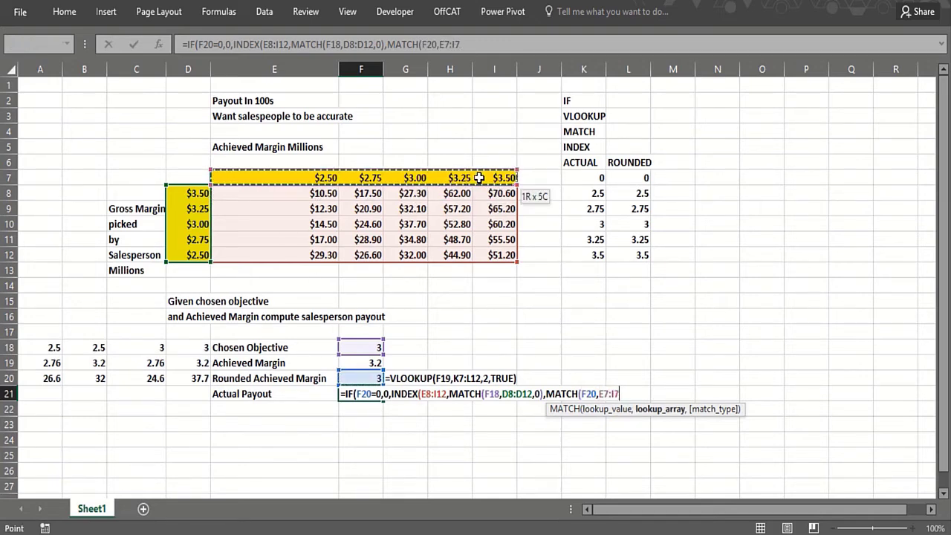
text(,)
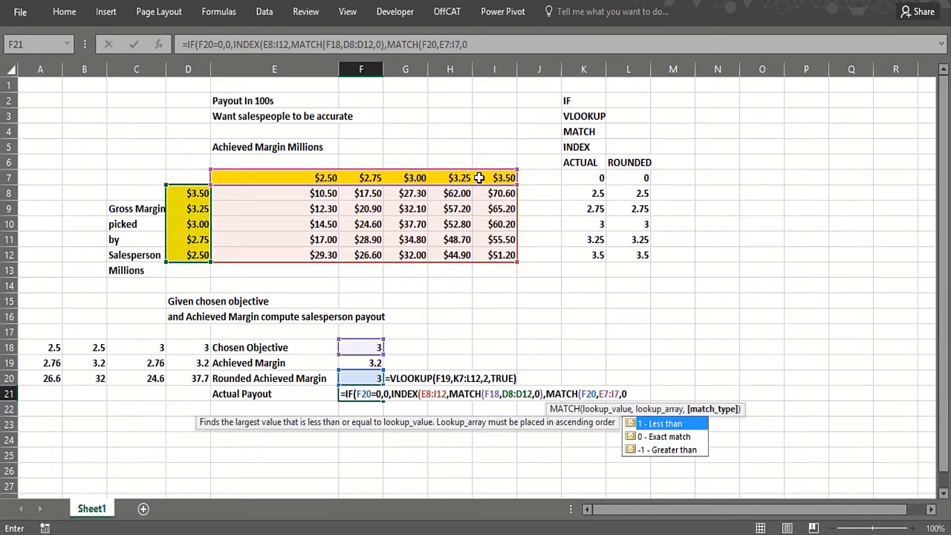
text(0))
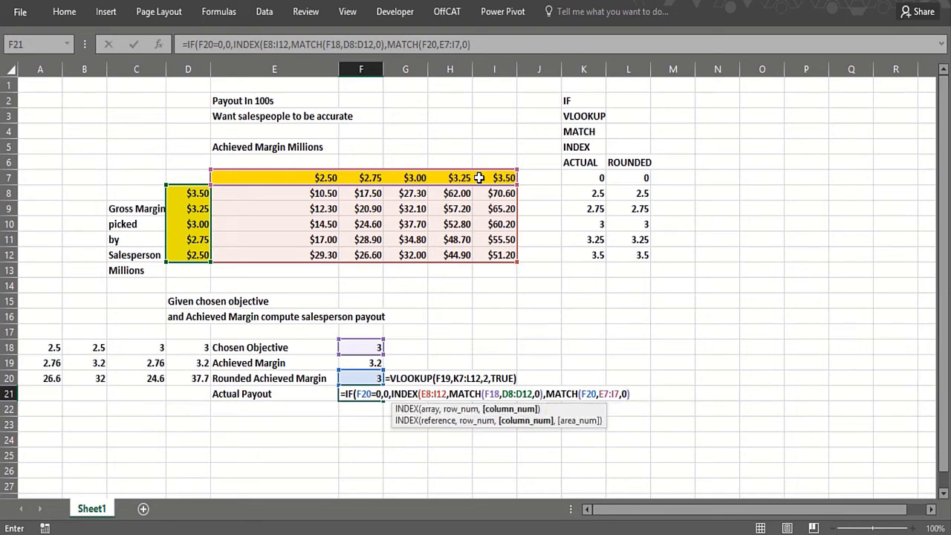
text())
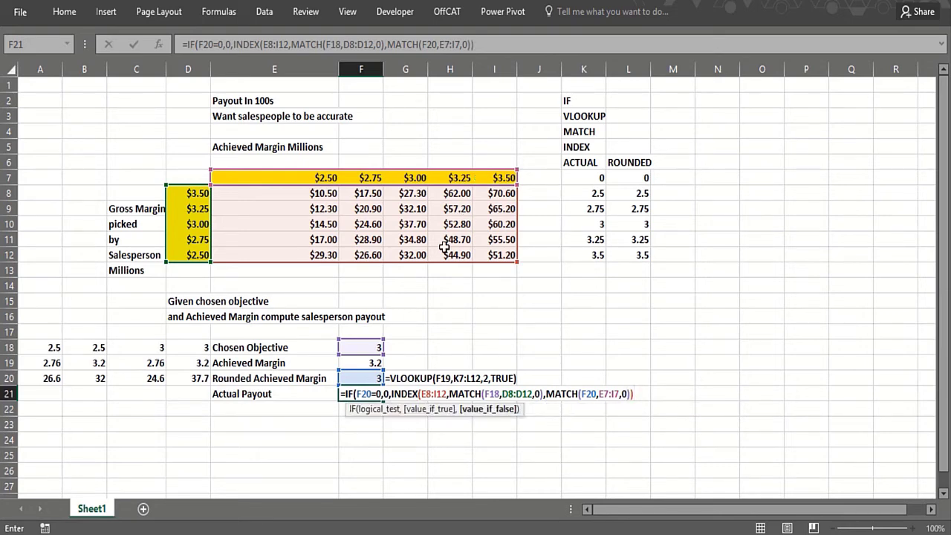
key(Return)
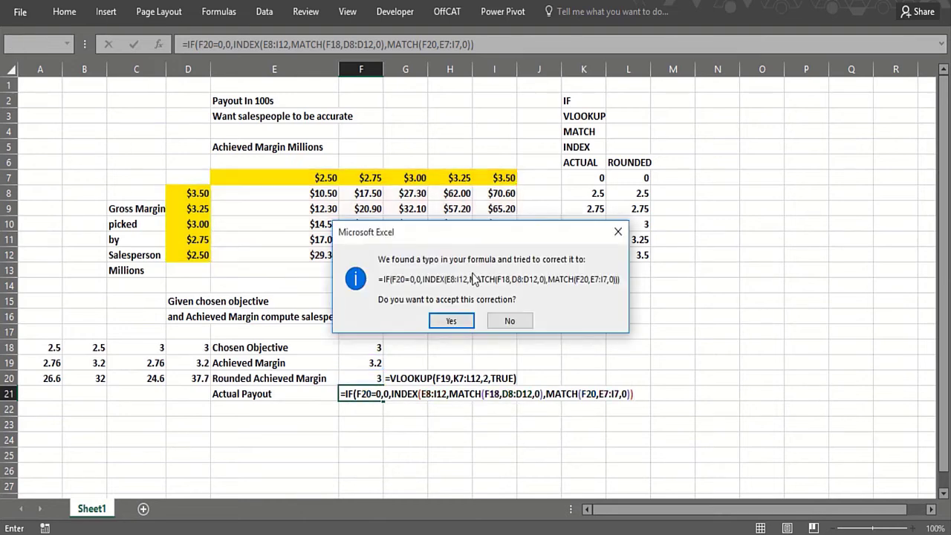
- Accept Excel's suggested formula correction so F21 returns 37.7
click(443, 323)
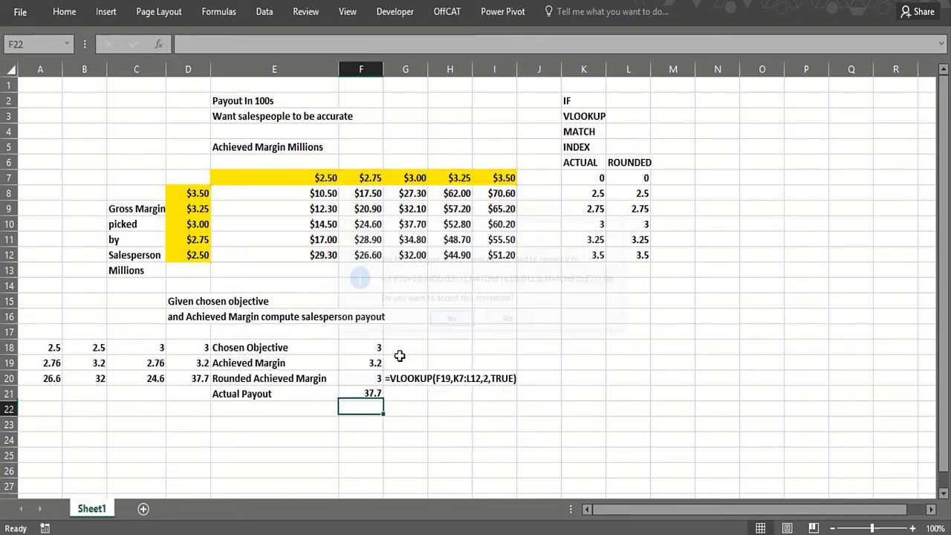
double_click(361, 392)
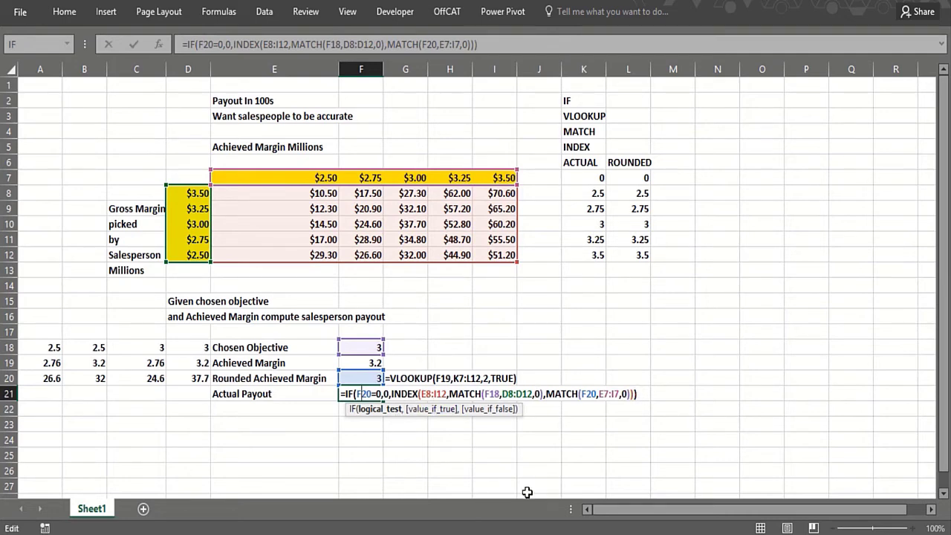
key(Return)
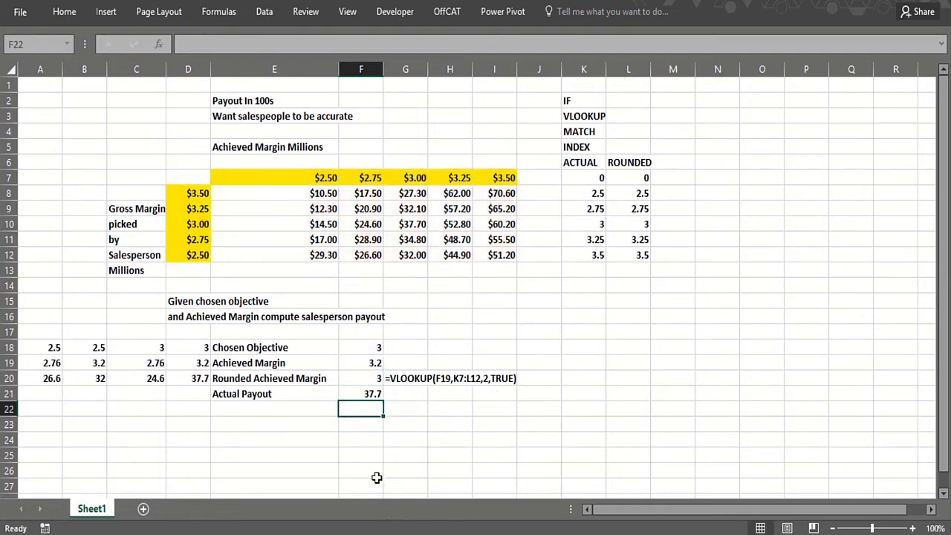
- Display F21's payout formula as text in G21 using =FORMULATEXT(F21)
click(407, 397)
text(=FORM)
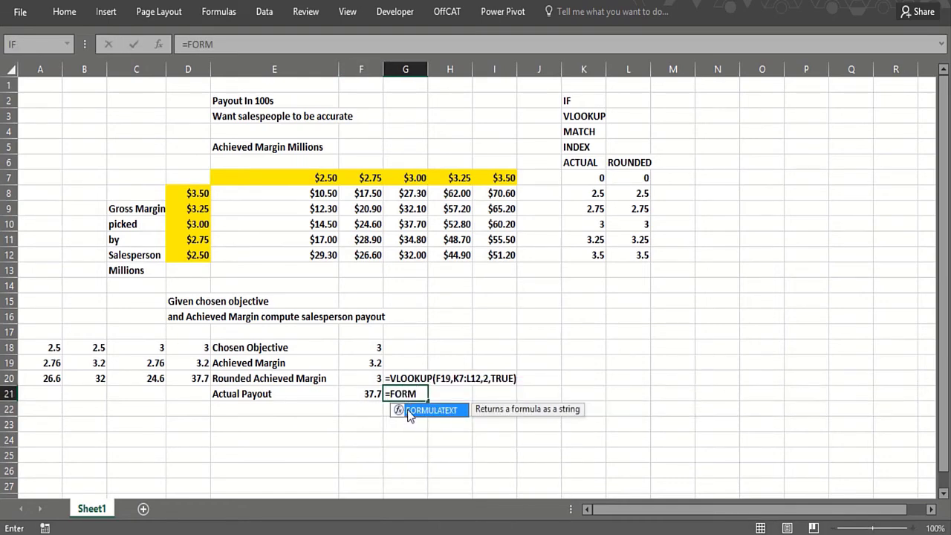
double_click(407, 410)
click(371, 393)
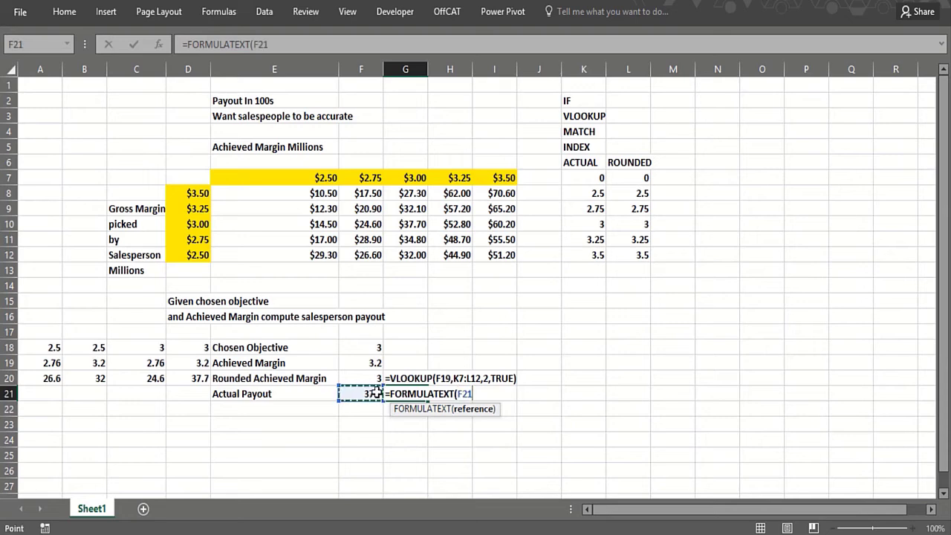
text())
key(Return)
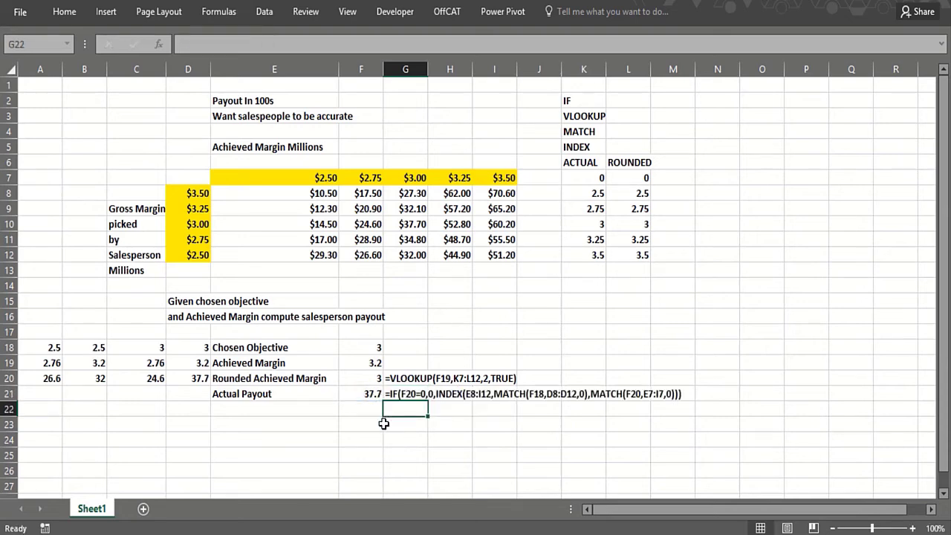
click(383, 424)
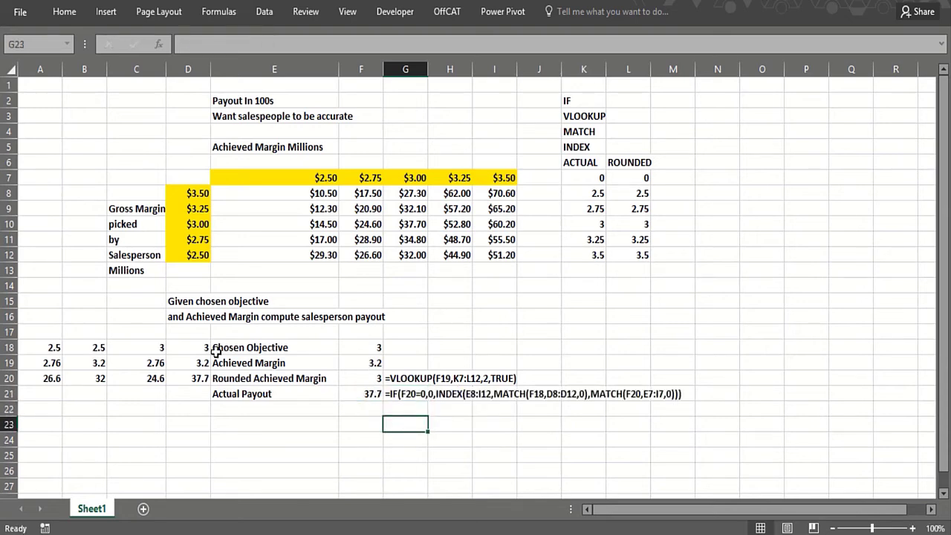
click(357, 361)
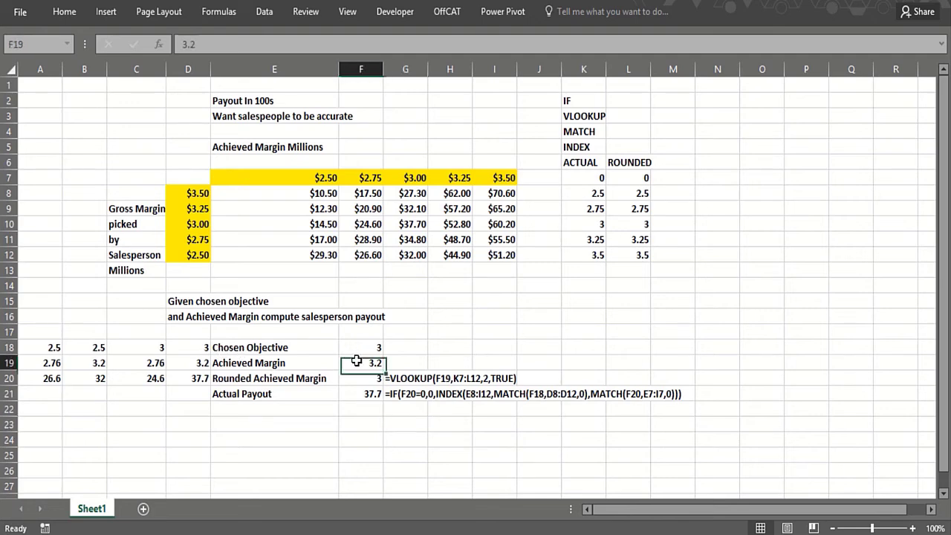
click(356, 392)
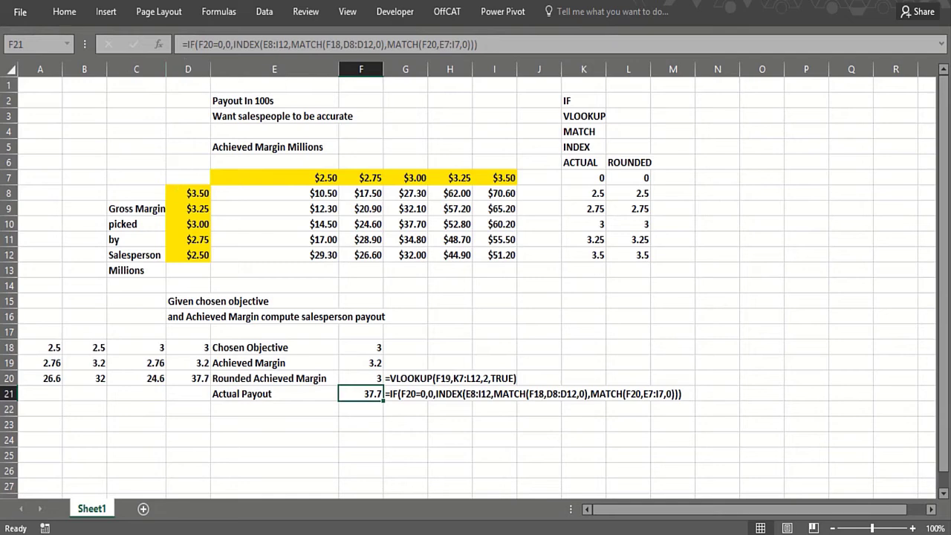
- Prefix F21's payout formula with 100* to scale it by 100
click(190, 43)
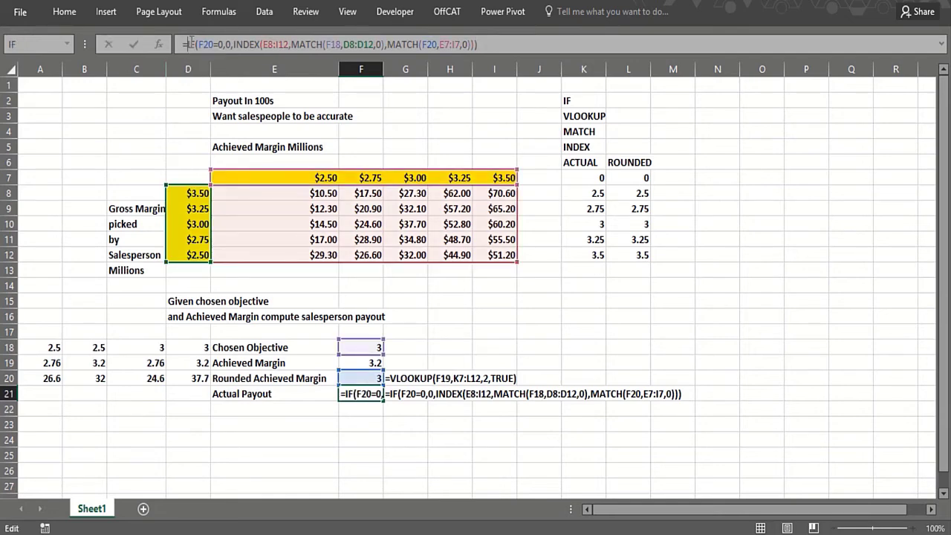
text(100*)
key(Return)
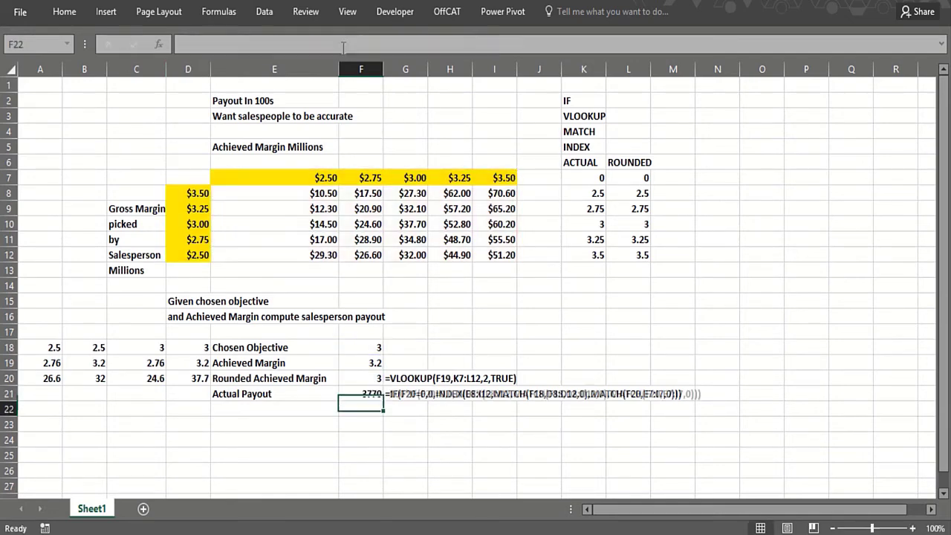
- Format the F21 payout as Currency, showing $3,770.00
click(364, 394)
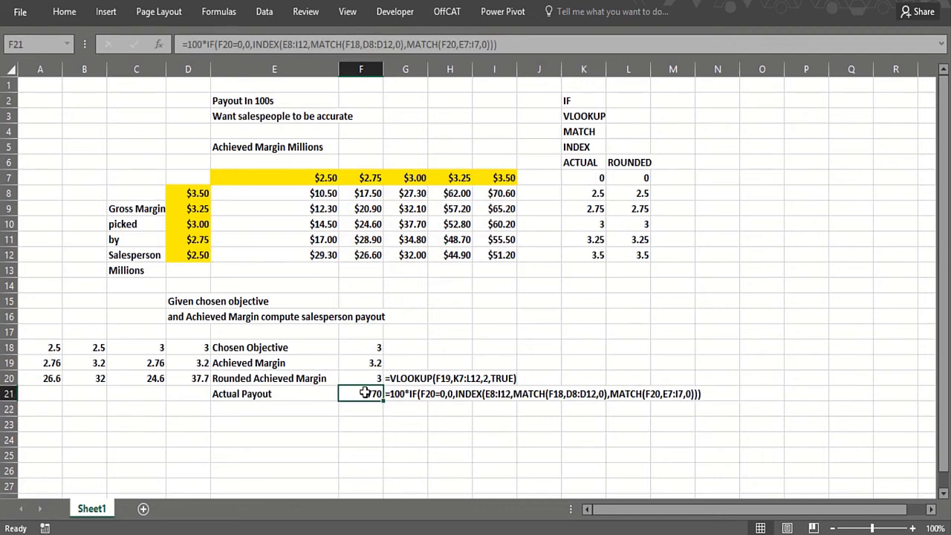
key(ctrl+1)
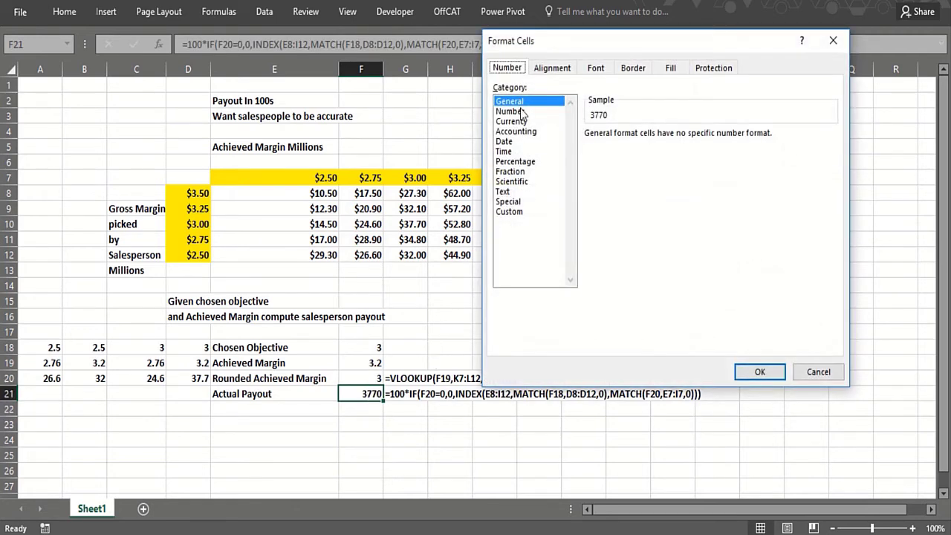
click(513, 121)
click(760, 371)
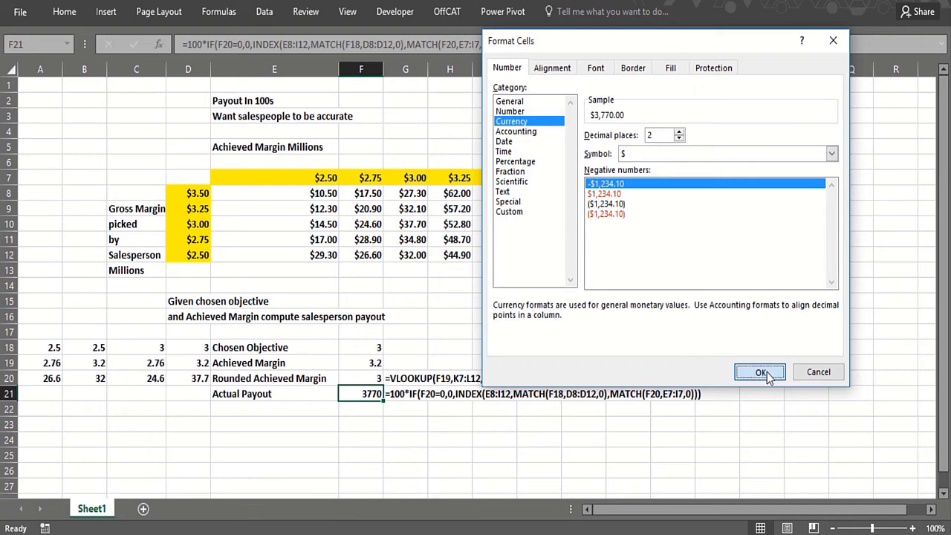
click(522, 485)
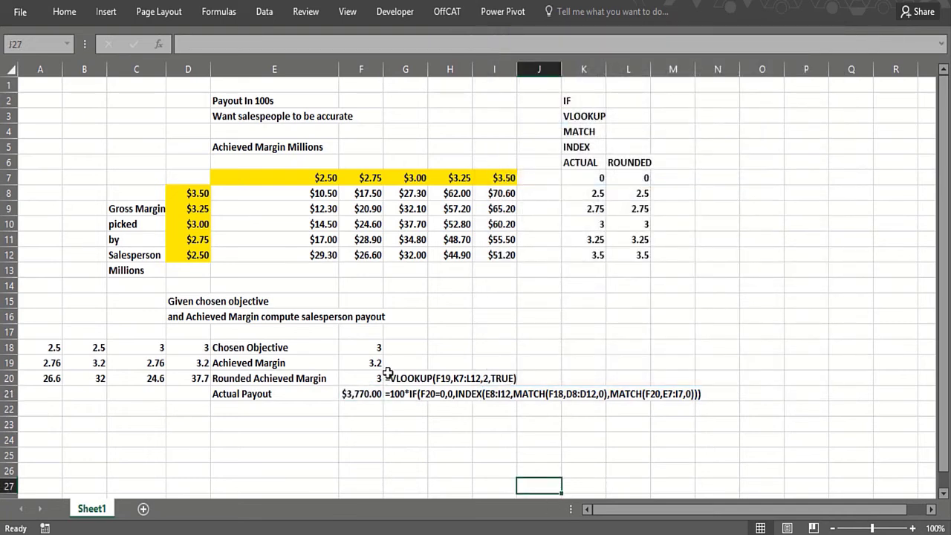
- Test achieved margin 2.76, chosen objective 2.5, then achieved margins 3.2 and 2.4
click(353, 363)
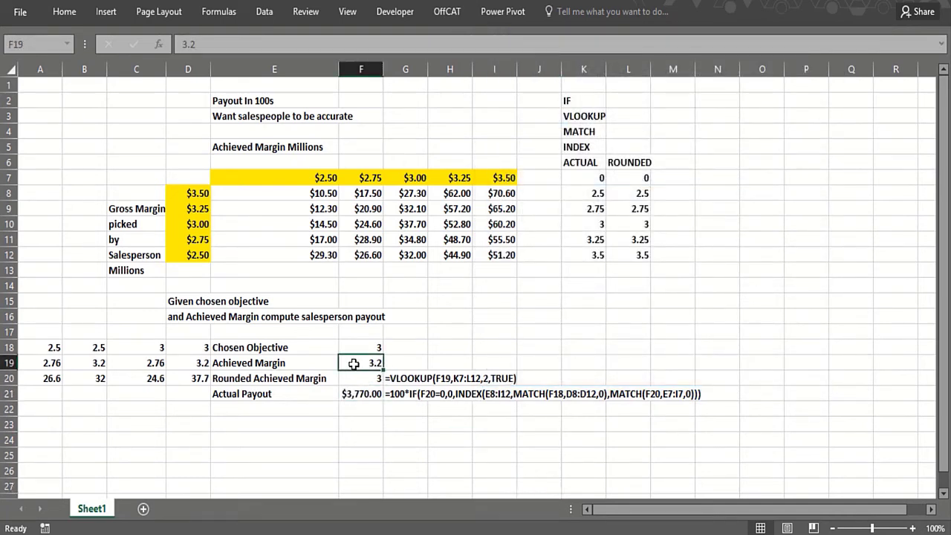
text(2.76)
key(Return)
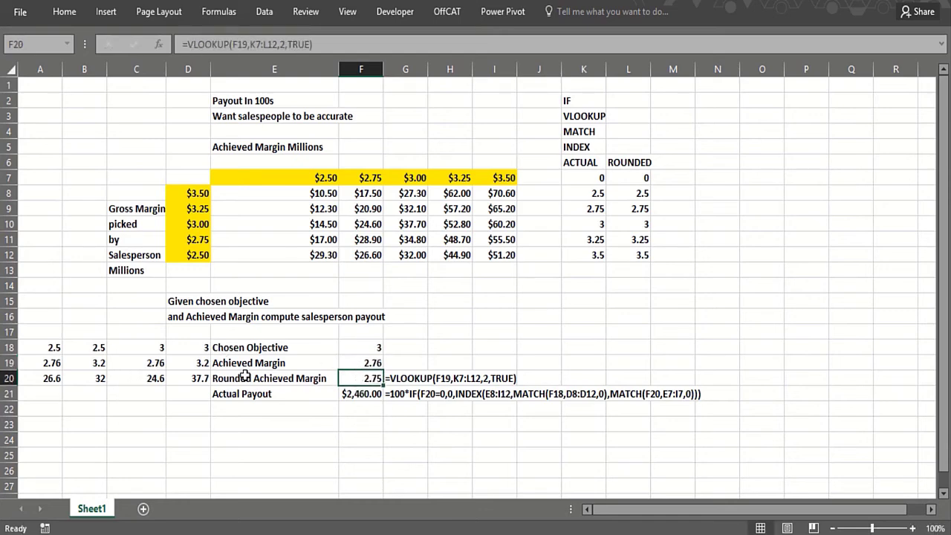
click(360, 349)
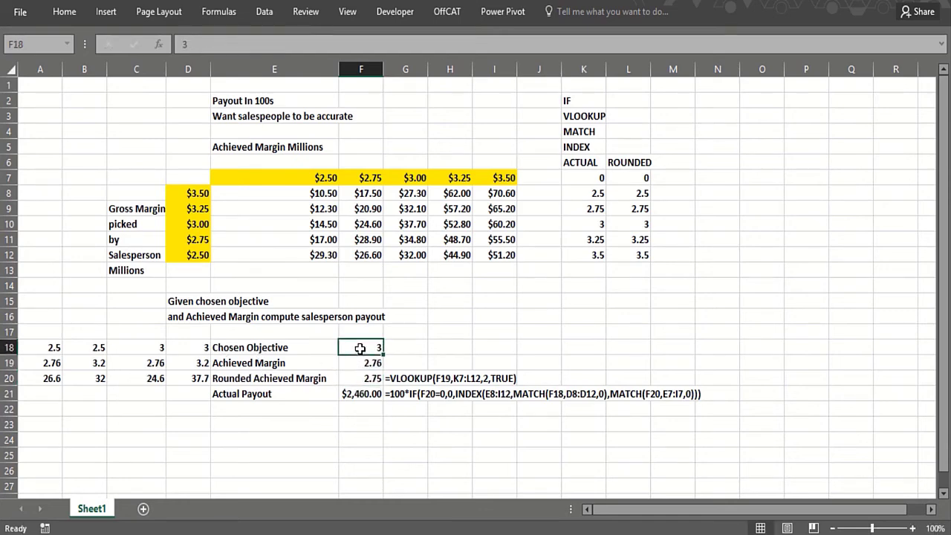
text(2.5)
key(Return)
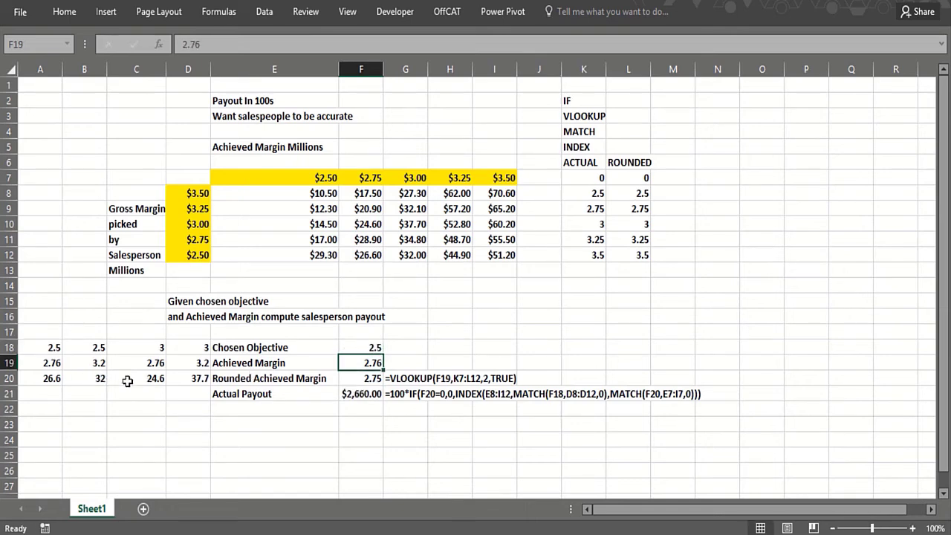
text(3)
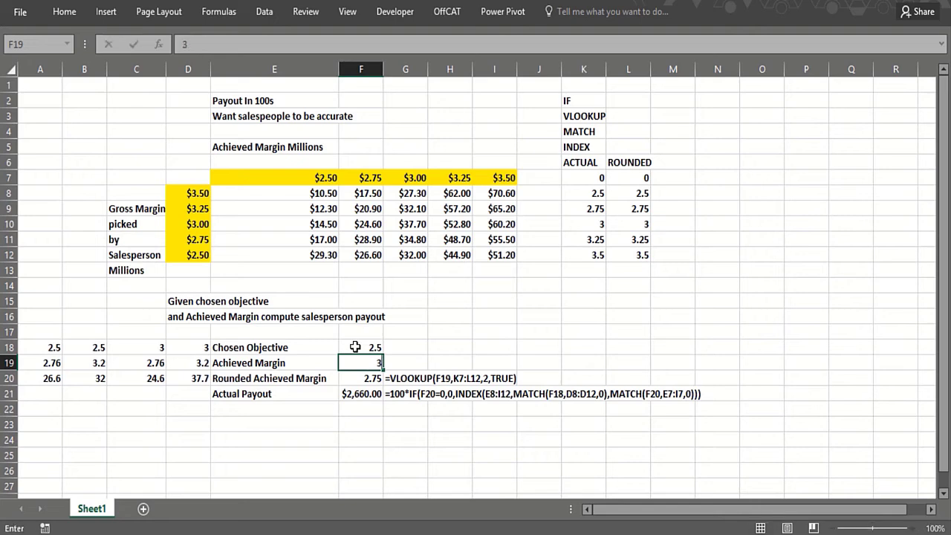
key(Return)
key(Return)
key(Return)
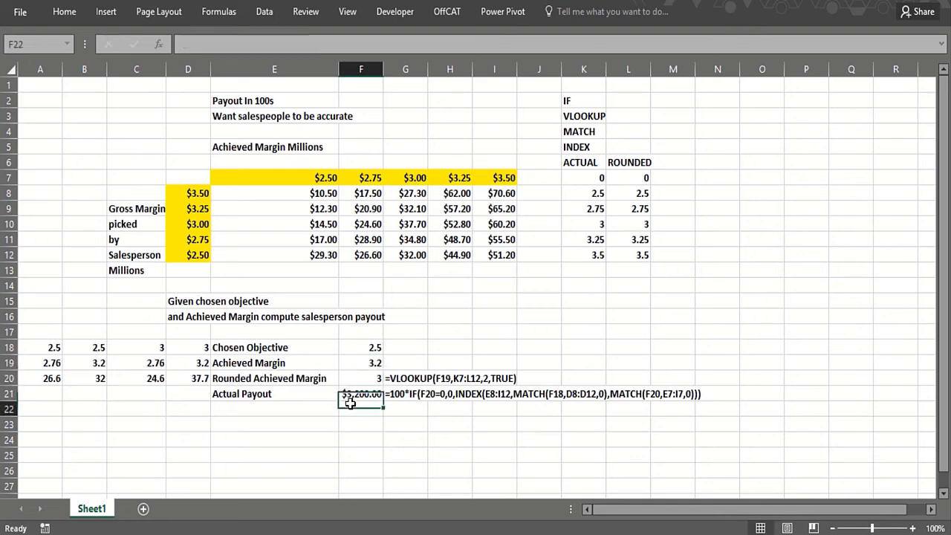
click(355, 362)
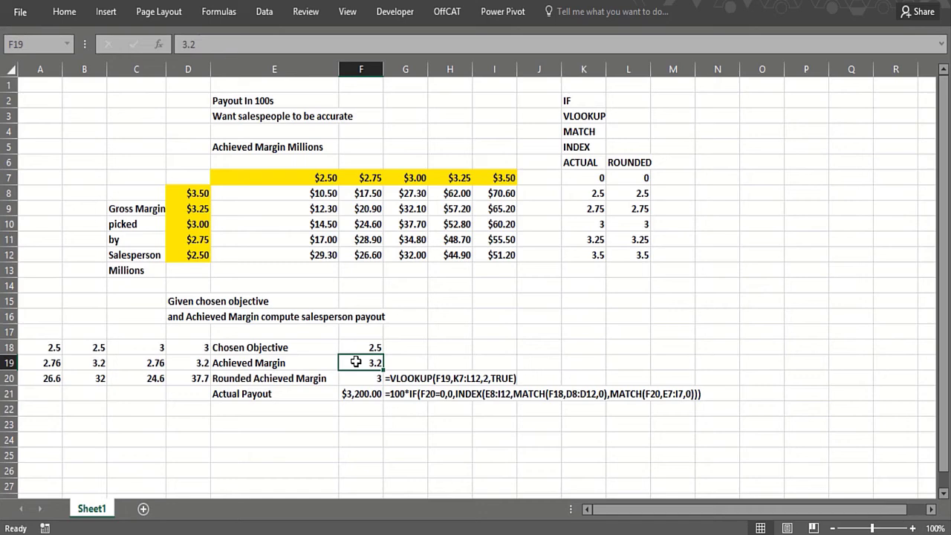
text(2.4)
key(Return)
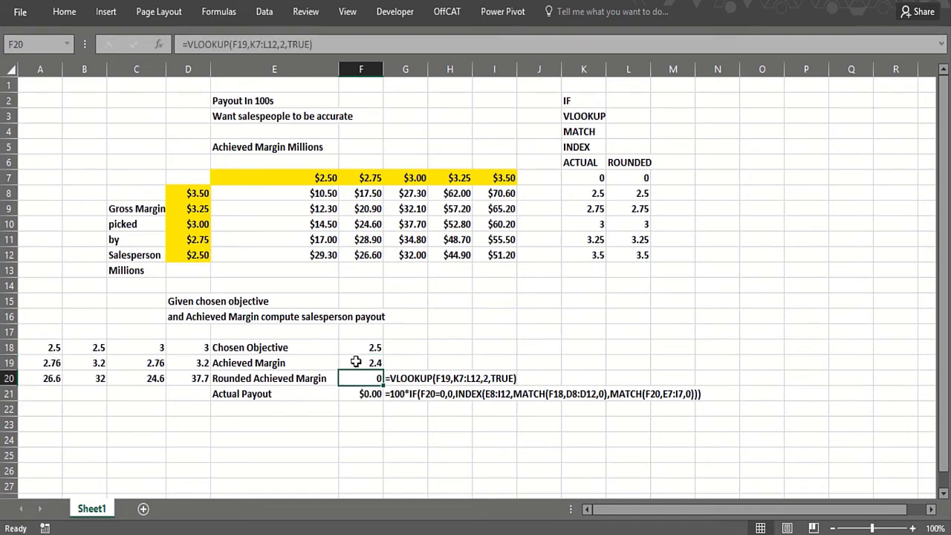
- Set chosen objective 3.25 and achieved margin 3.26 for a $5,720.00 payout
click(356, 432)
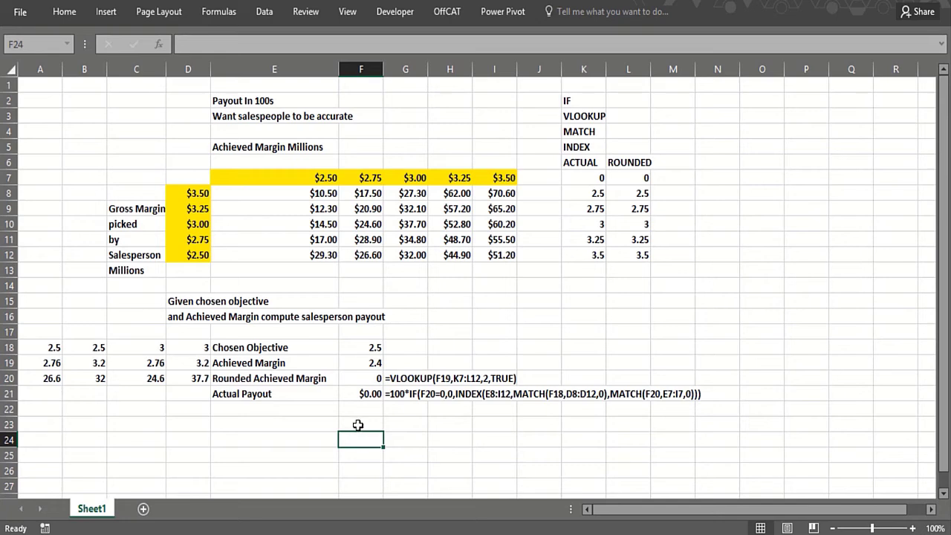
key(Up)
key(Up)
key(Up)
key(Up)
key(Up)
key(Up)
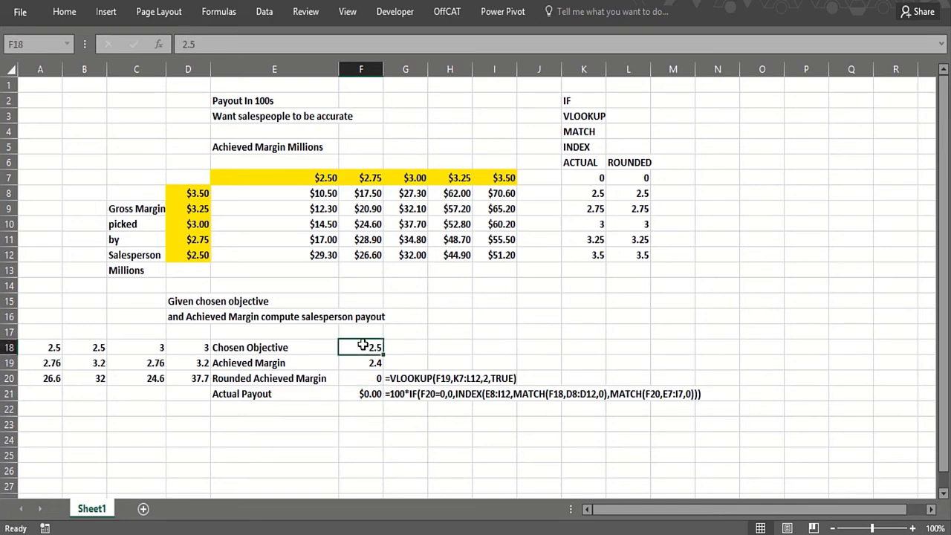
text(3.25)
key(Return)
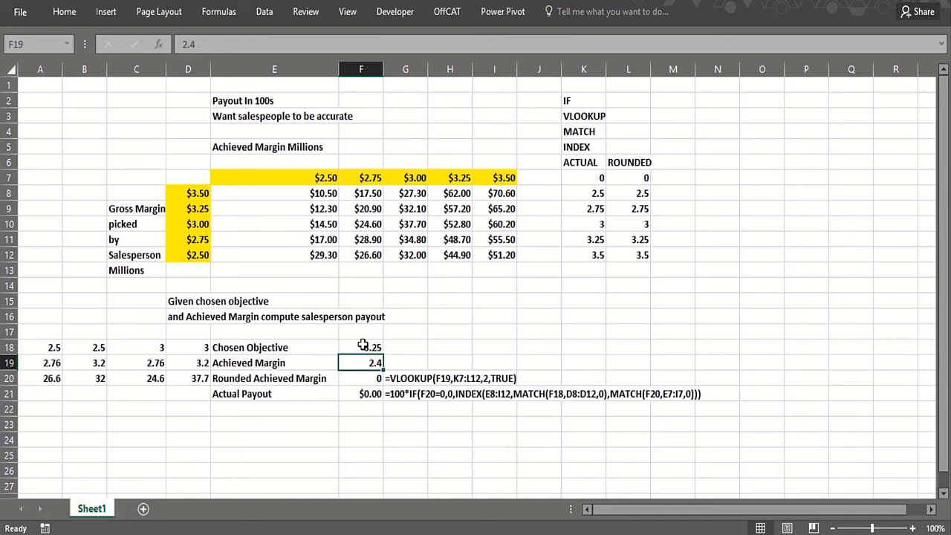
text(3.2)
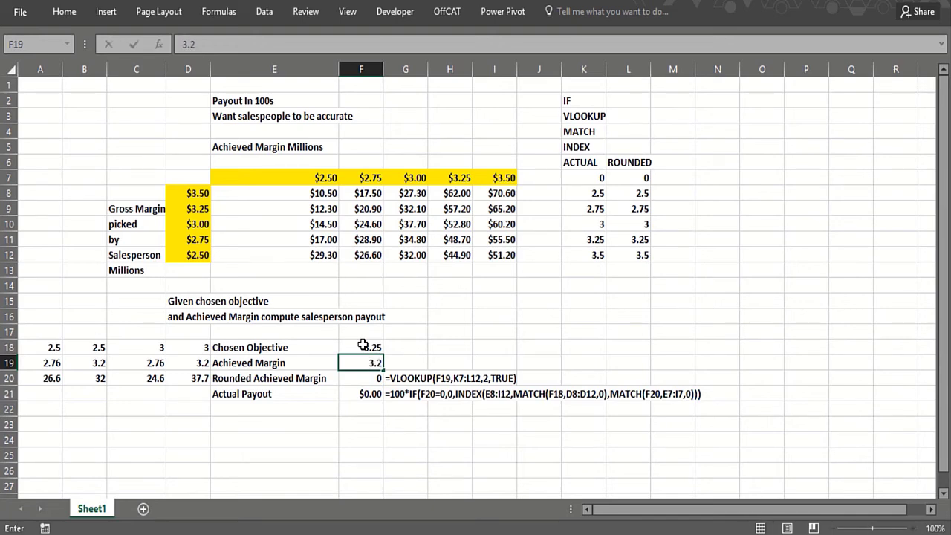
text(6)
key(Return)
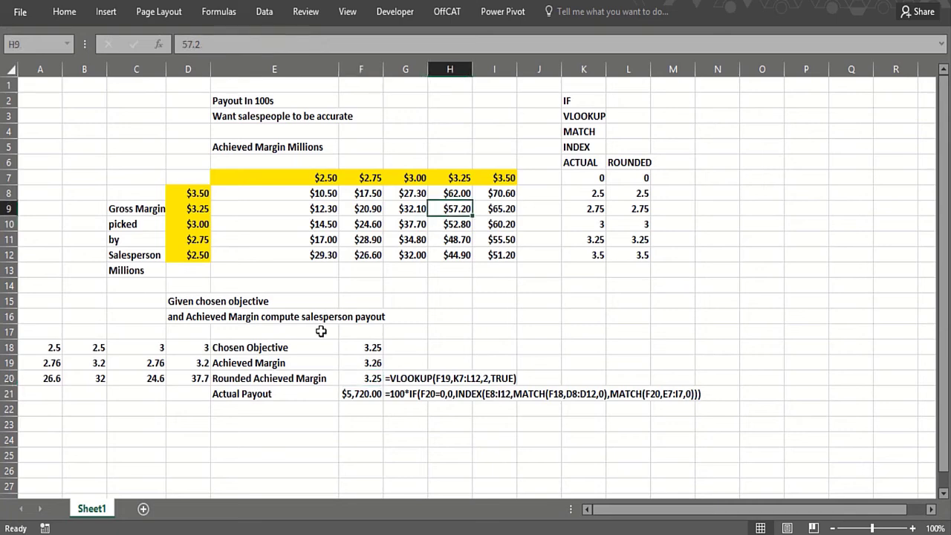
click(334, 431)
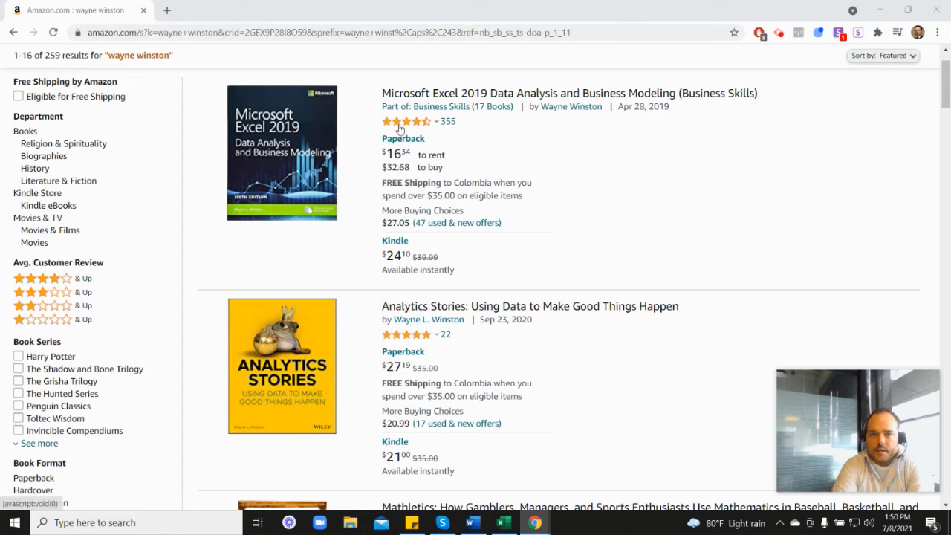
mouse_move(407, 128)
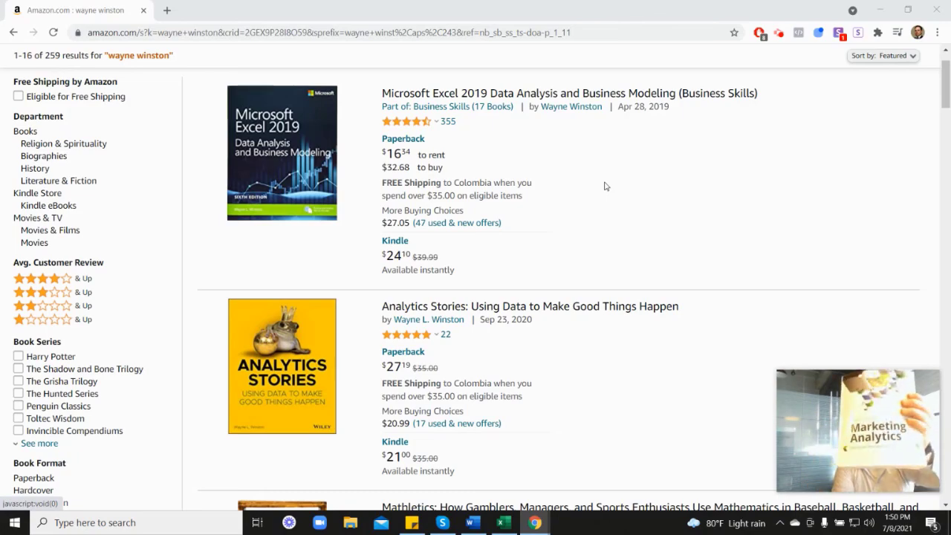
scroll(866, 307, down, 6)
scroll(759, 368, down, 2)
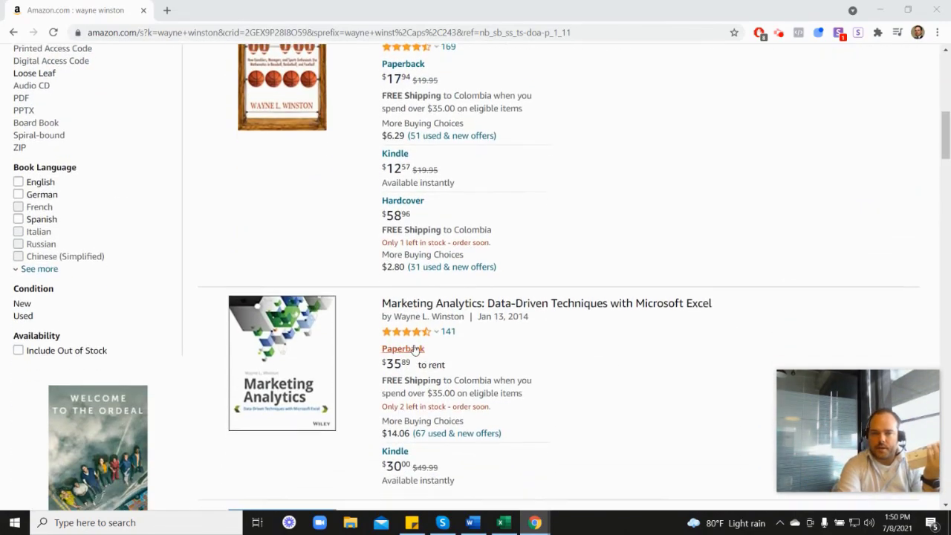
mouse_move(420, 277)
scroll(553, 282, up, 6)
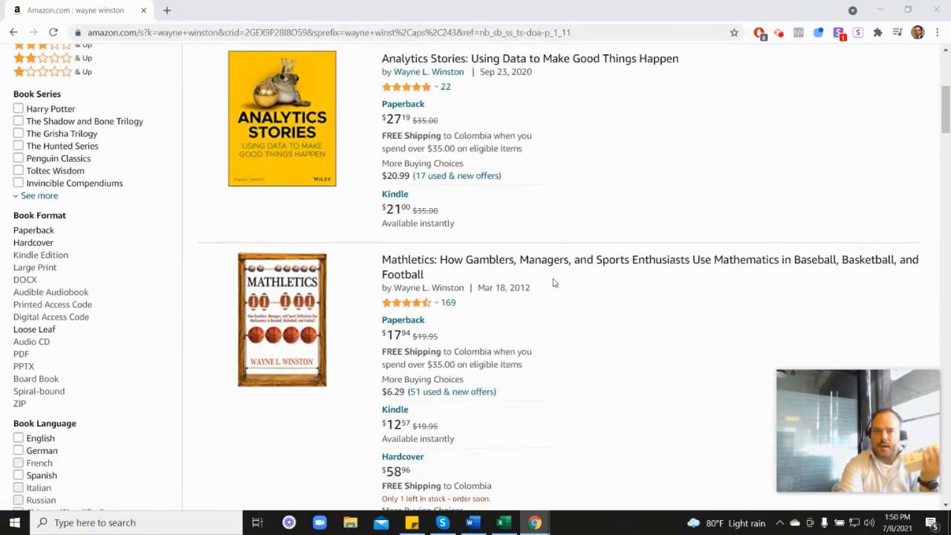